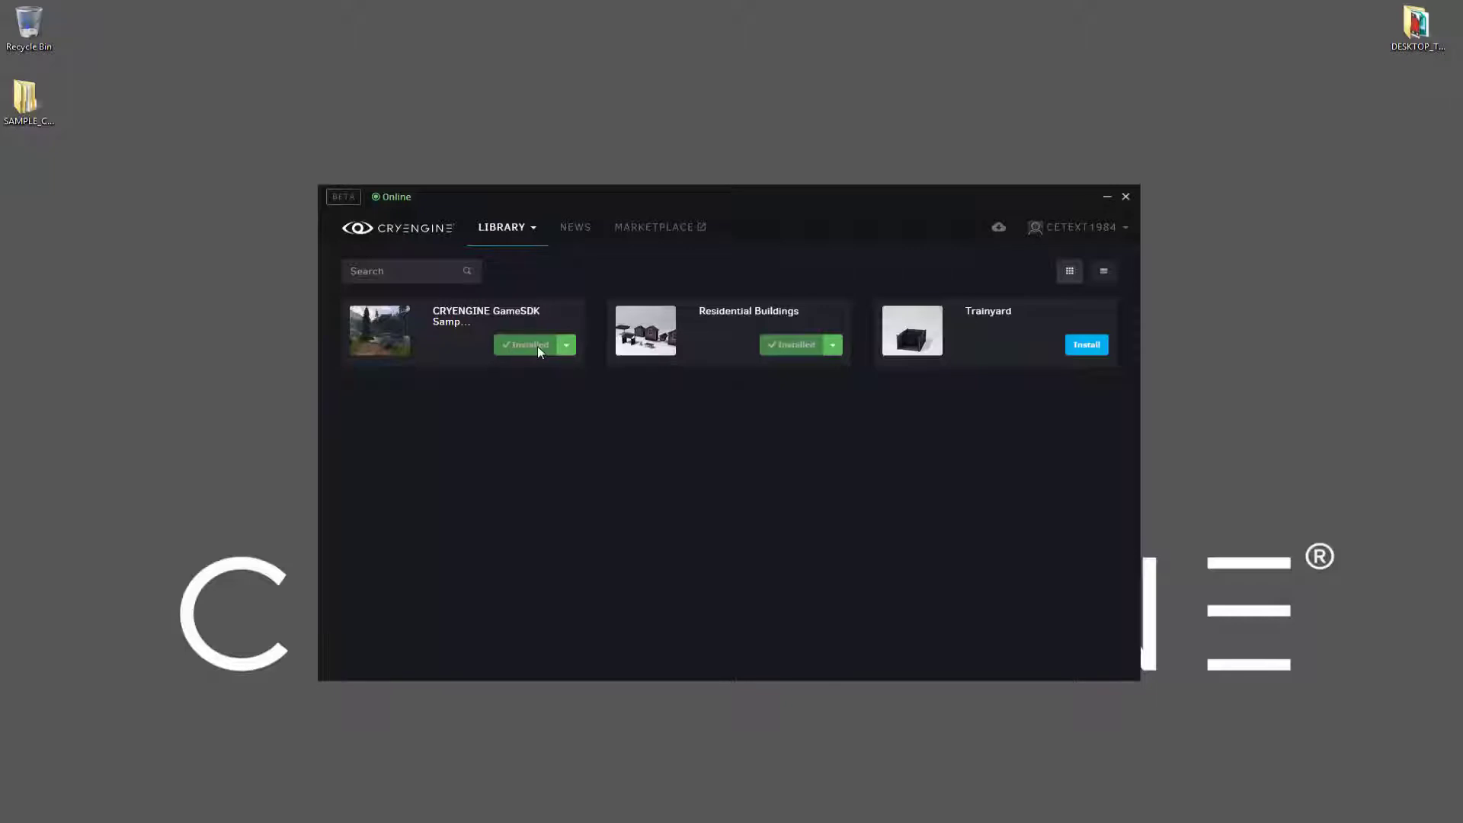
# - Open the options menu beside the installed GameSDK sample in the Library page
pyautogui.click(568, 348)
# - Show GameSDK_5.0 in Resource Explorer, select its GameSDK folder, and return to the launcher home
pyautogui.click(550, 374)
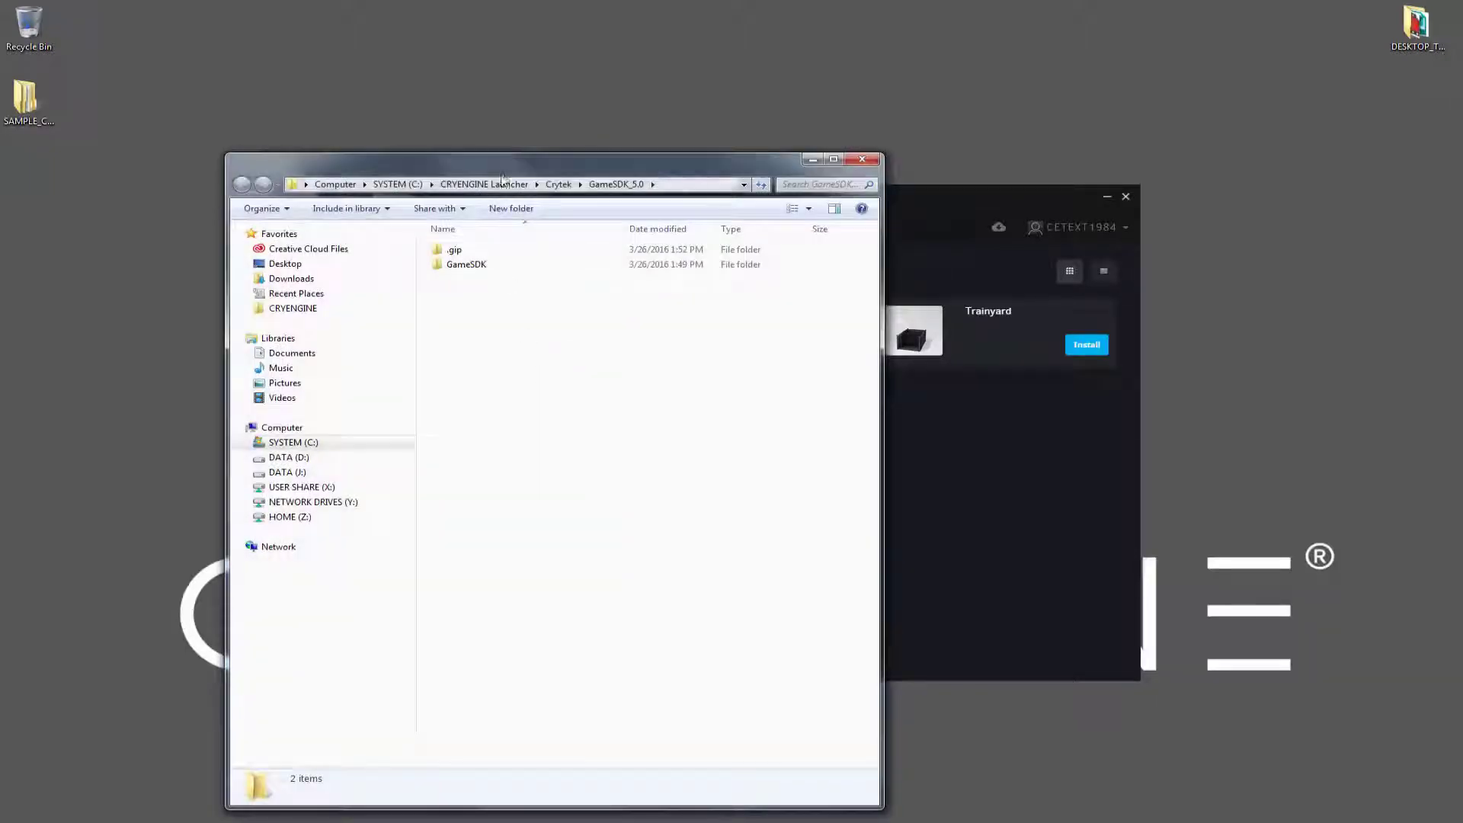
pyautogui.moveTo(510, 163); pyautogui.dragTo(559, 541)
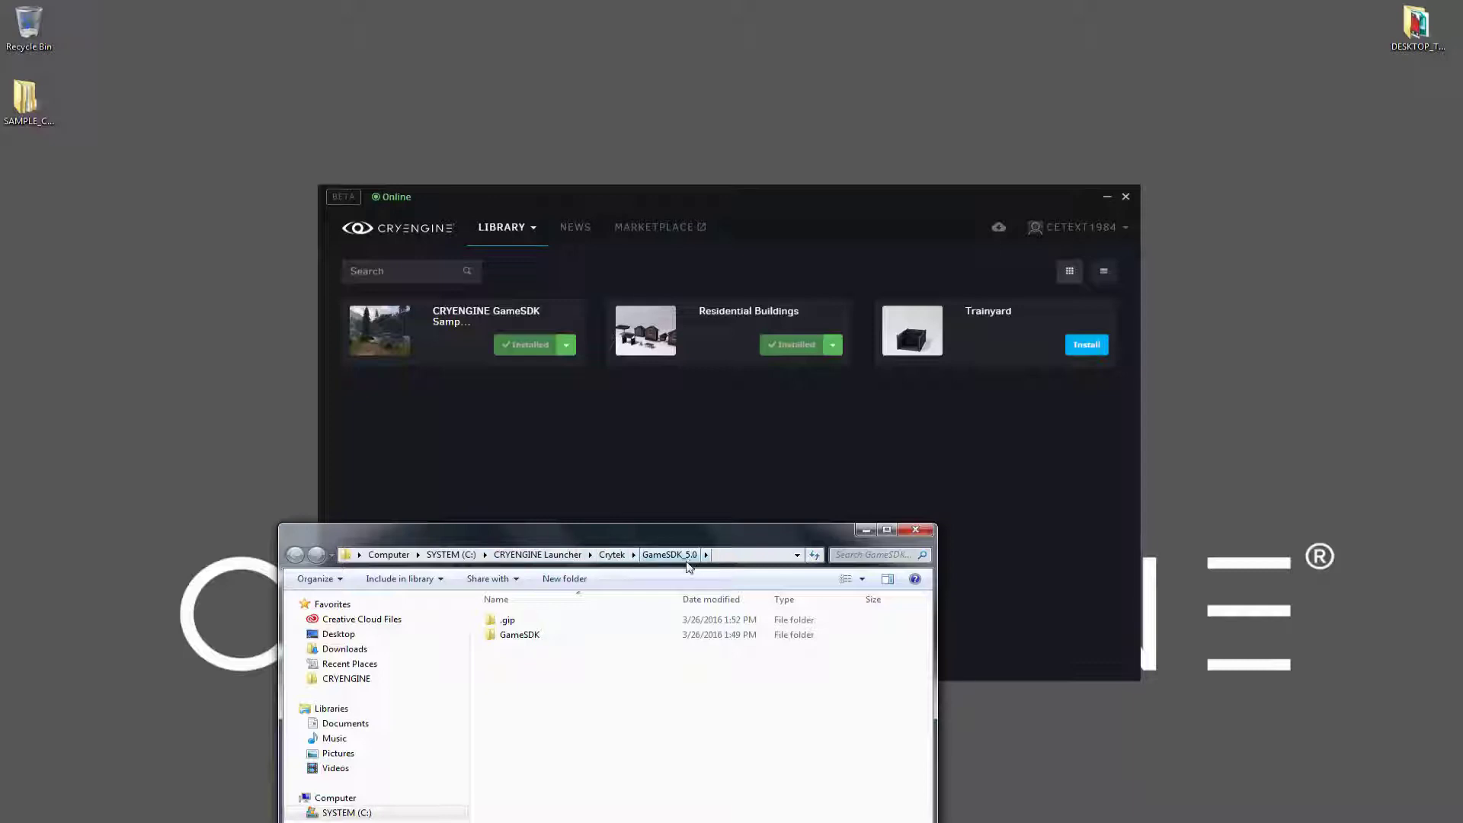
pyautogui.click(551, 635)
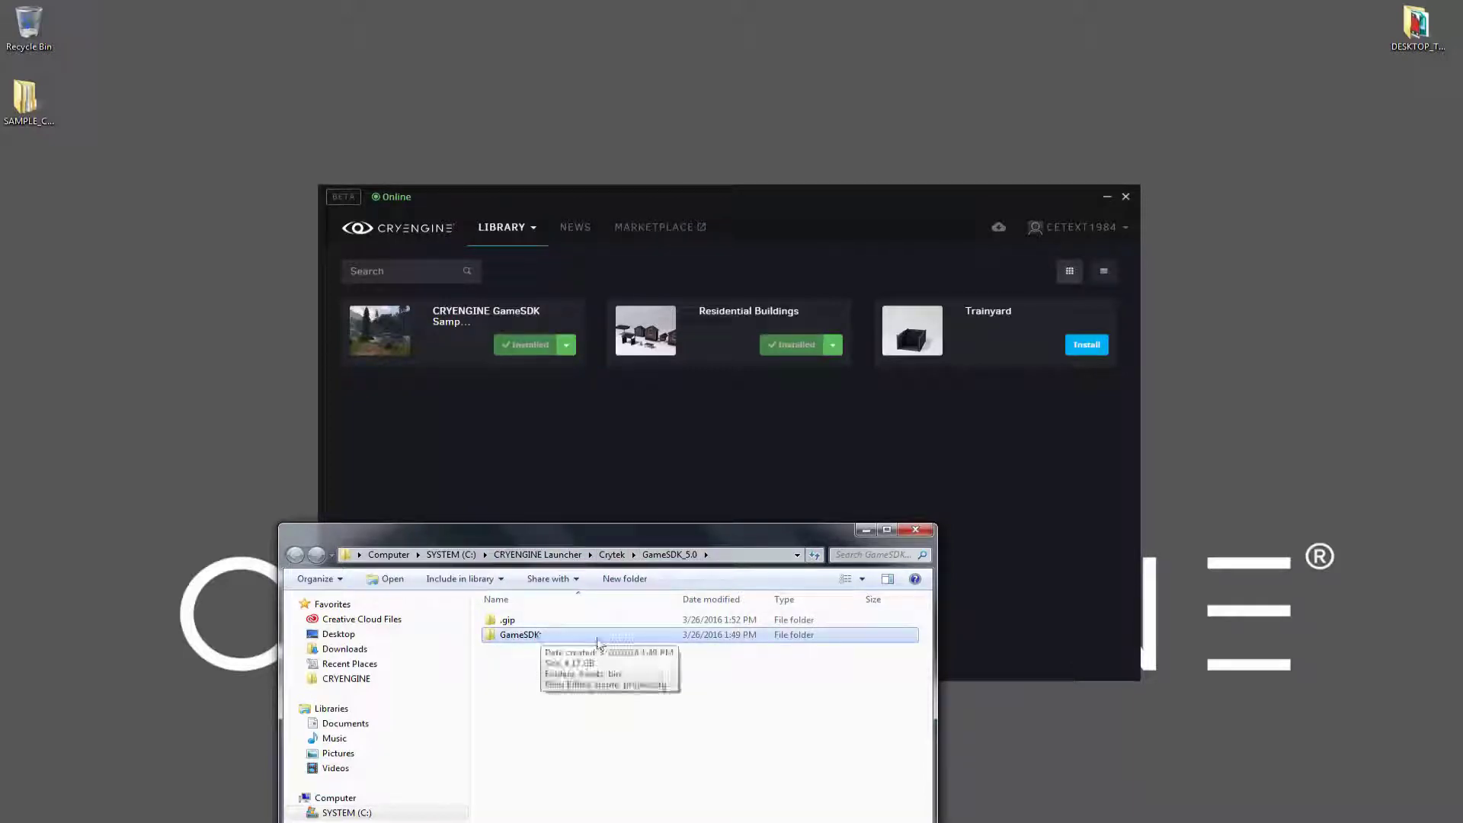
pyautogui.click(648, 474)
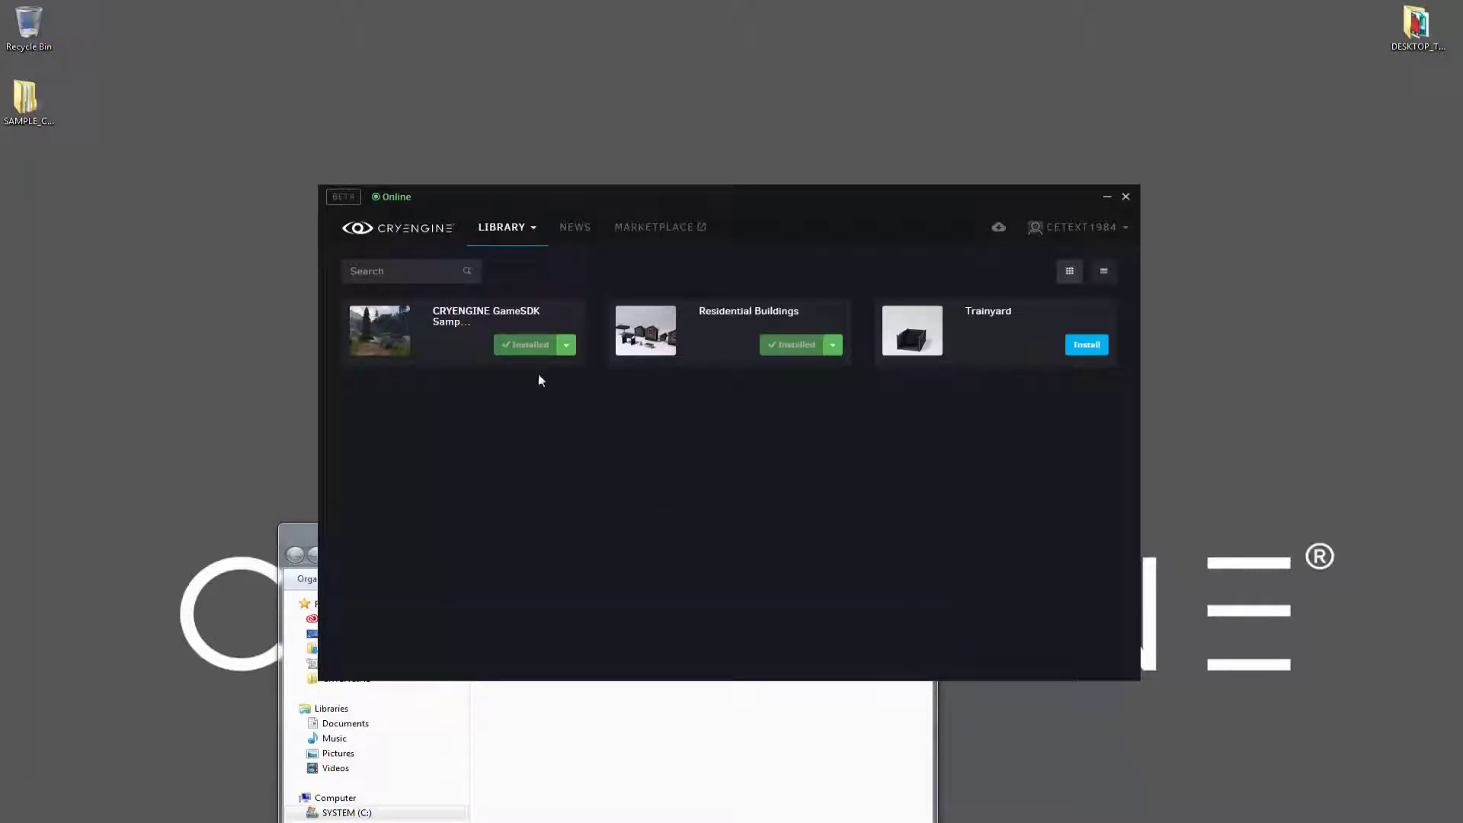
pyautogui.click(425, 228)
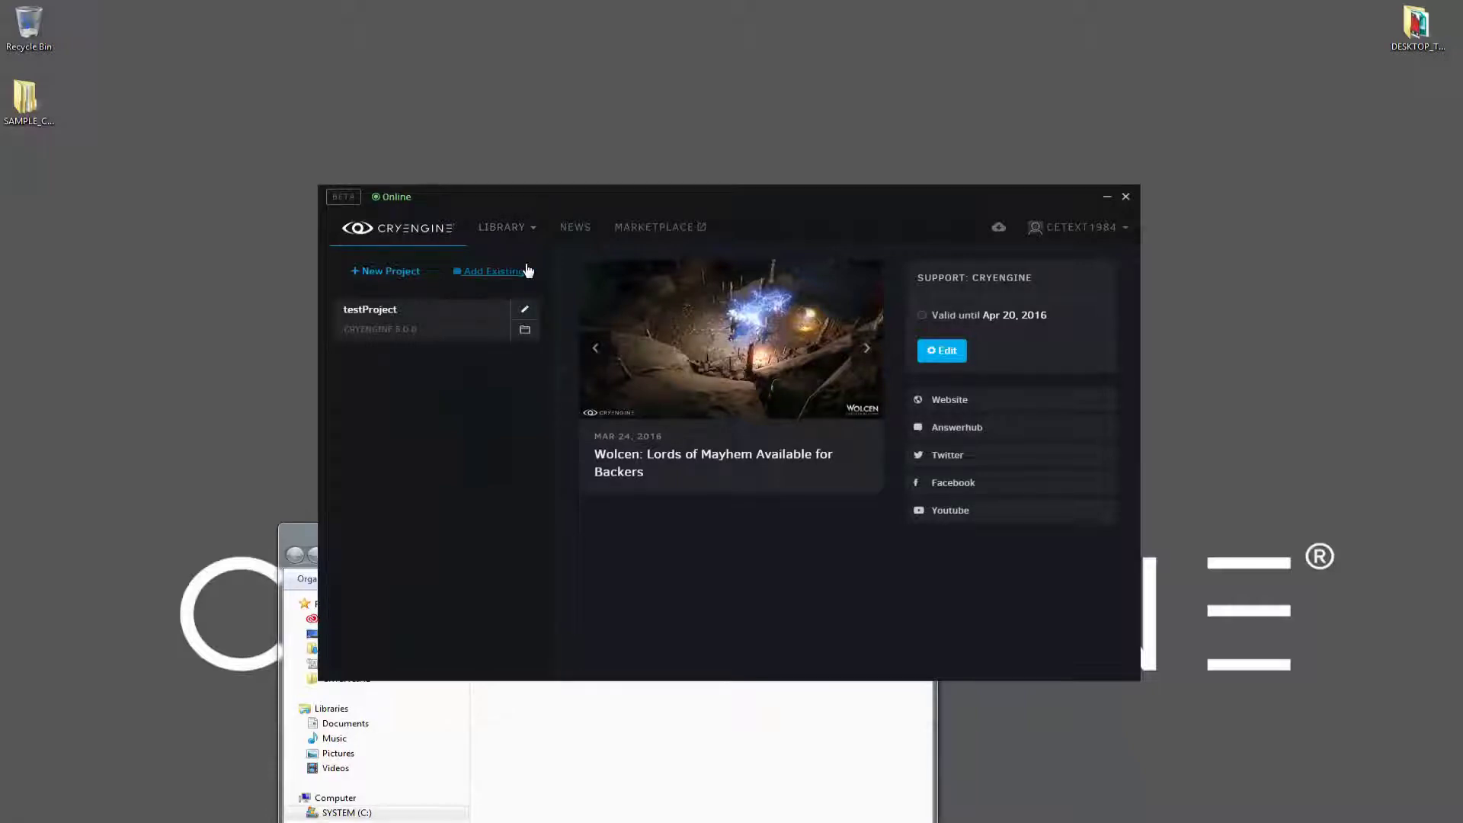
# - Add C:\CRYENGINE Launcher\Crytek\GameSDK_5.0\GameSDK as an existing launcher project
pyautogui.click(525, 272)
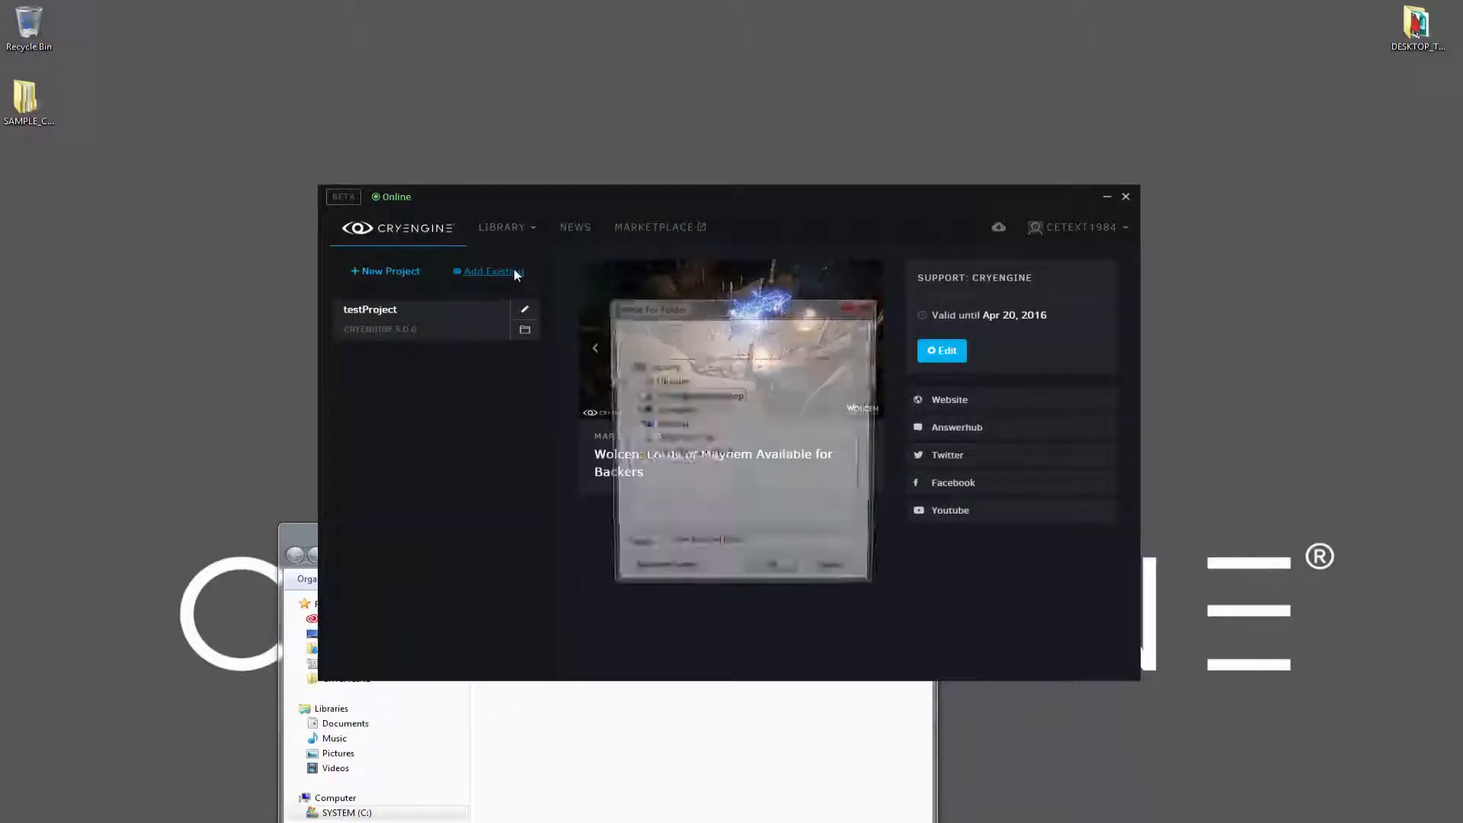
pyautogui.moveTo(725, 316); pyautogui.dragTo(555, 293)
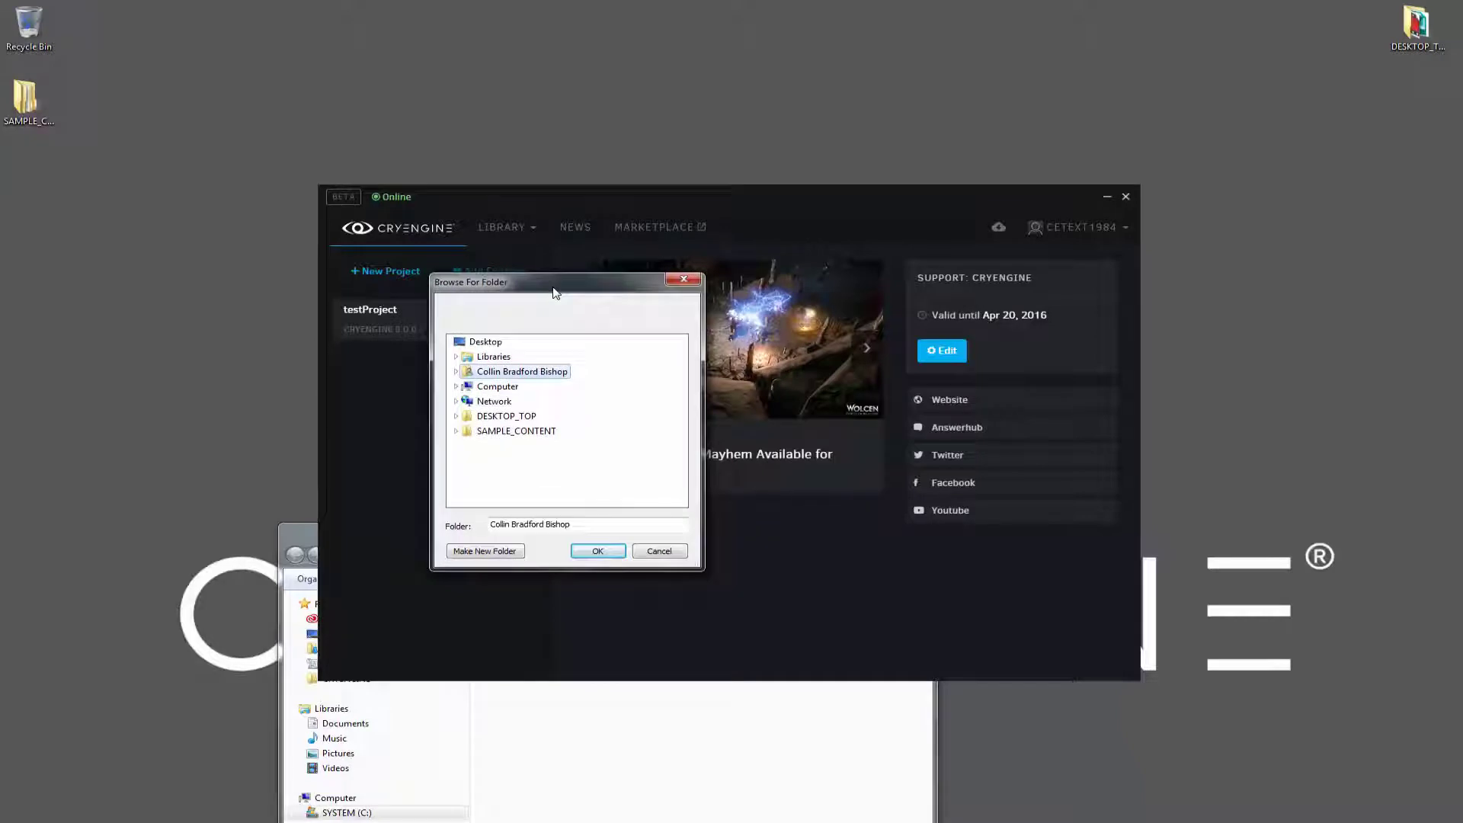
pyautogui.click(456, 387)
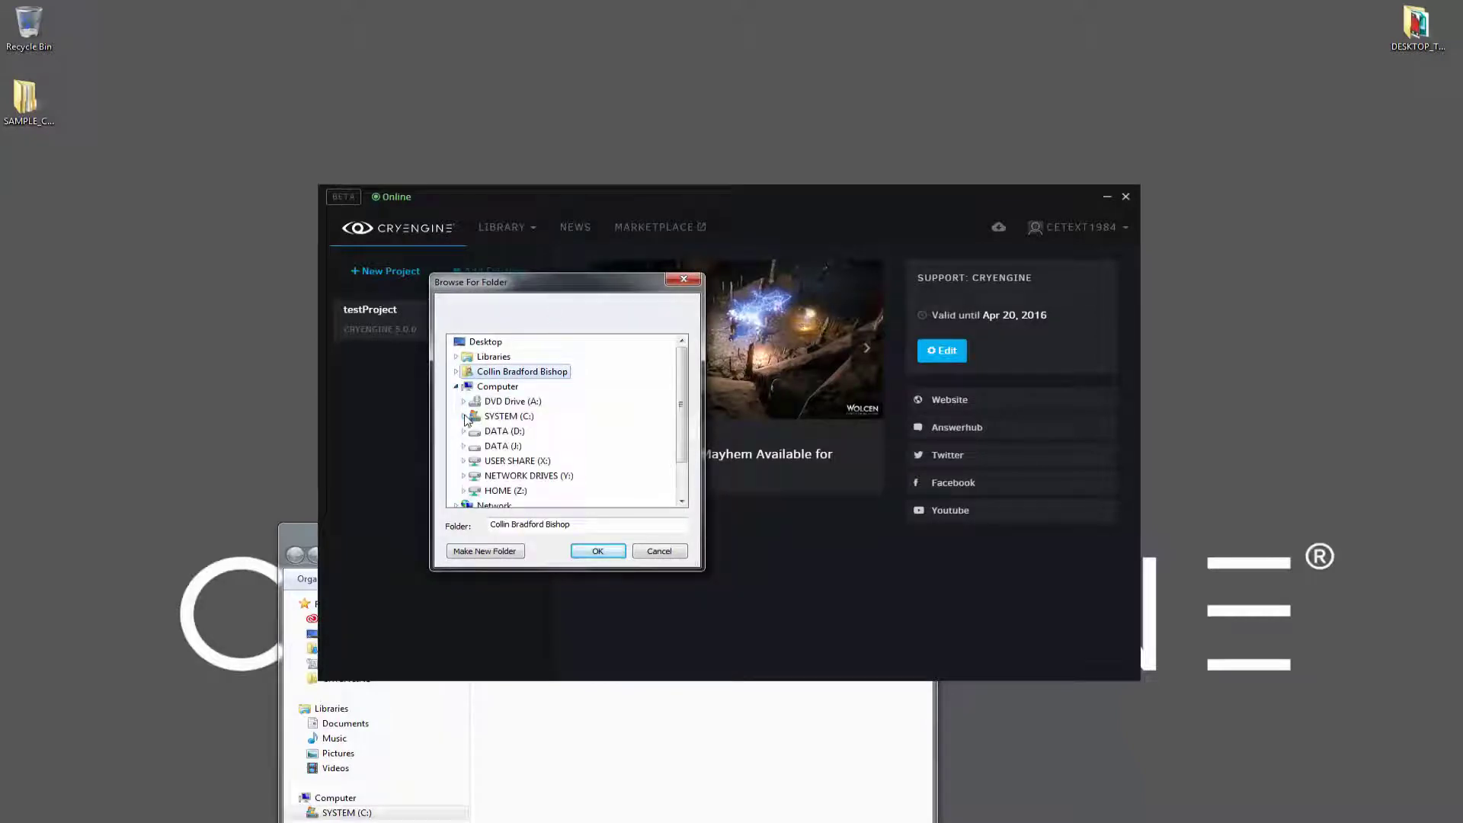
pyautogui.click(464, 416)
pyautogui.click(482, 432)
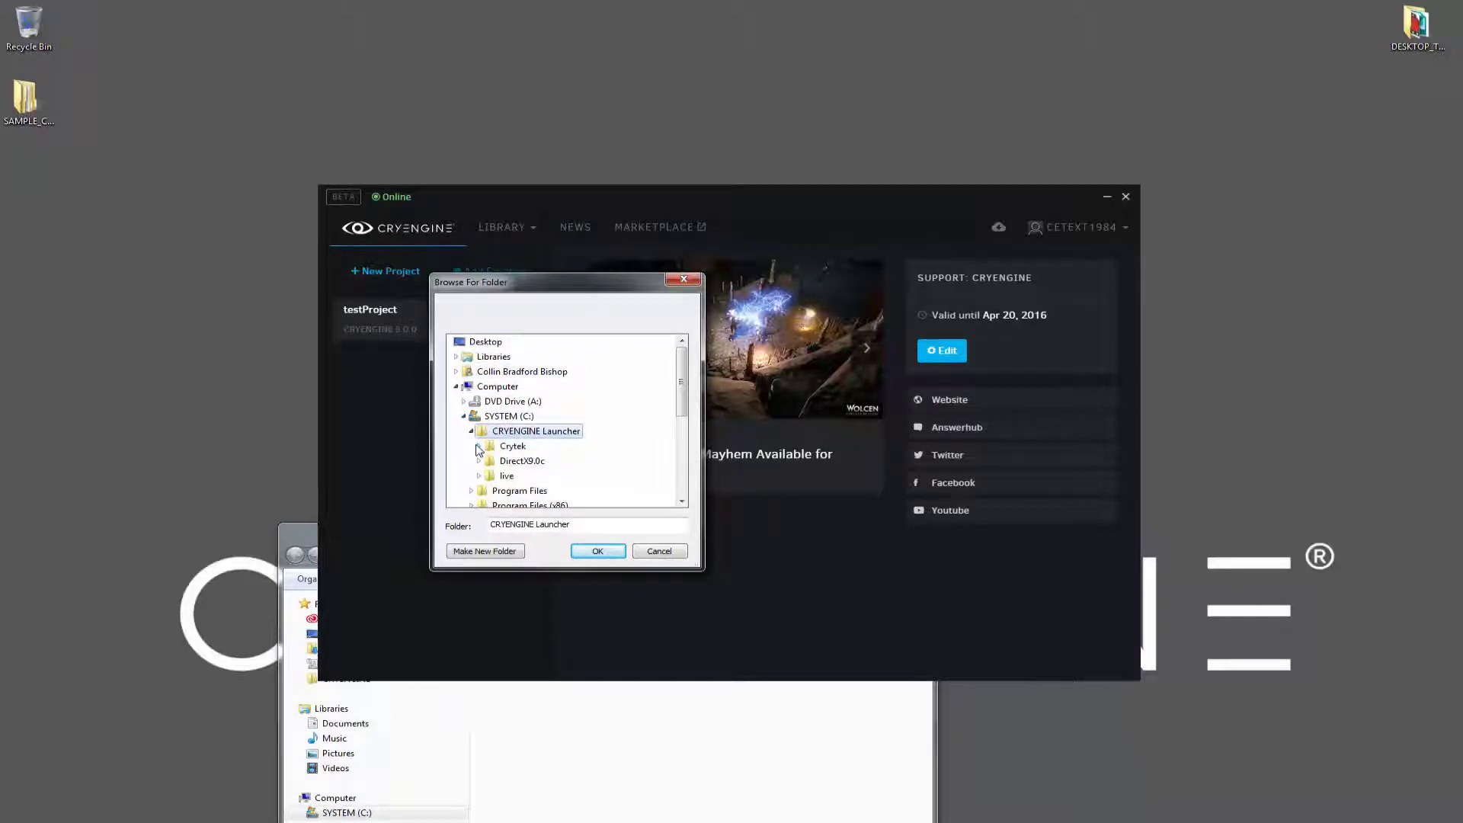
pyautogui.click(478, 447)
pyautogui.click(513, 447)
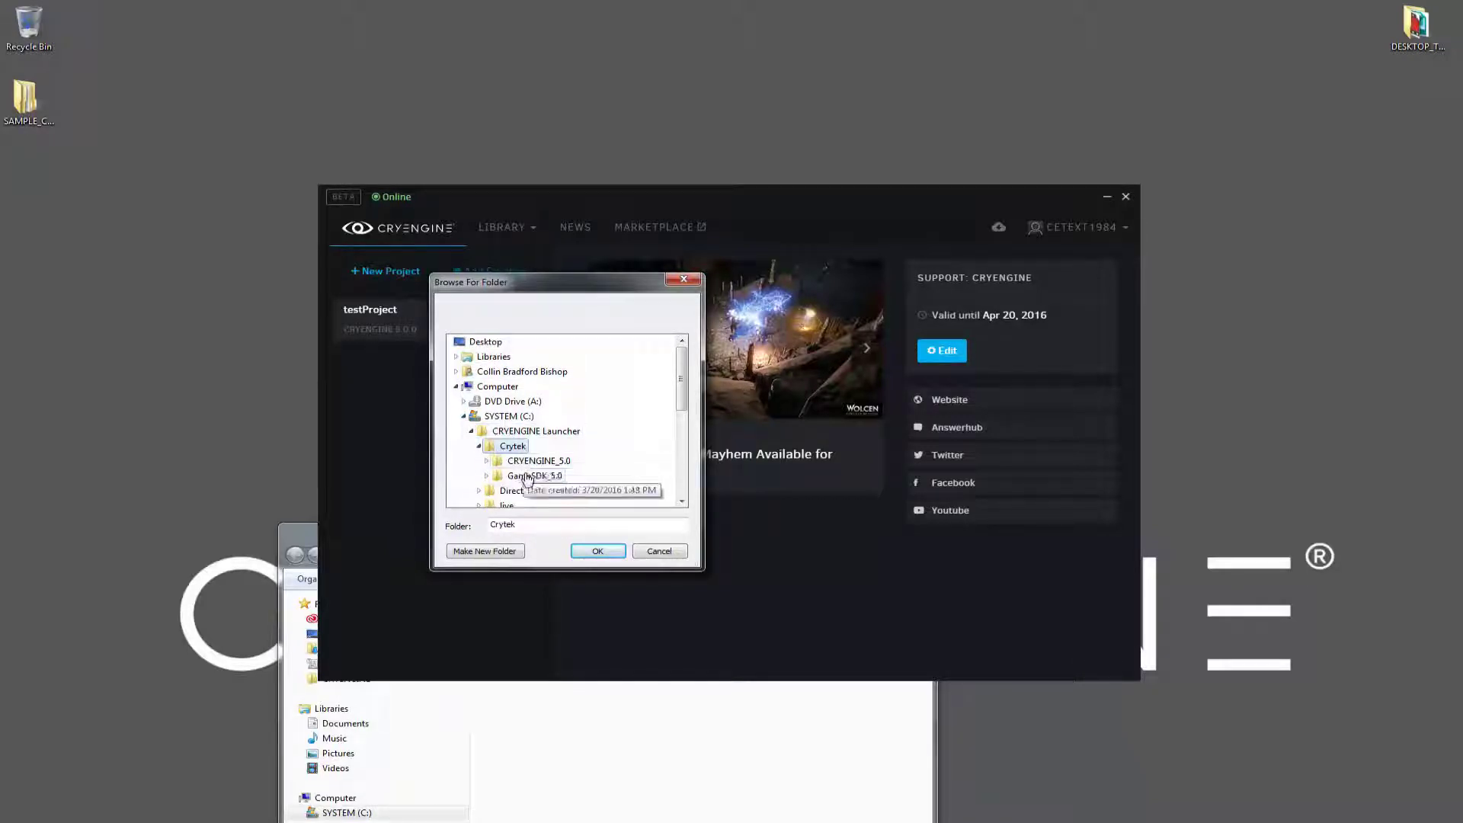
pyautogui.doubleClick(534, 475)
pyautogui.doubleClick(551, 418)
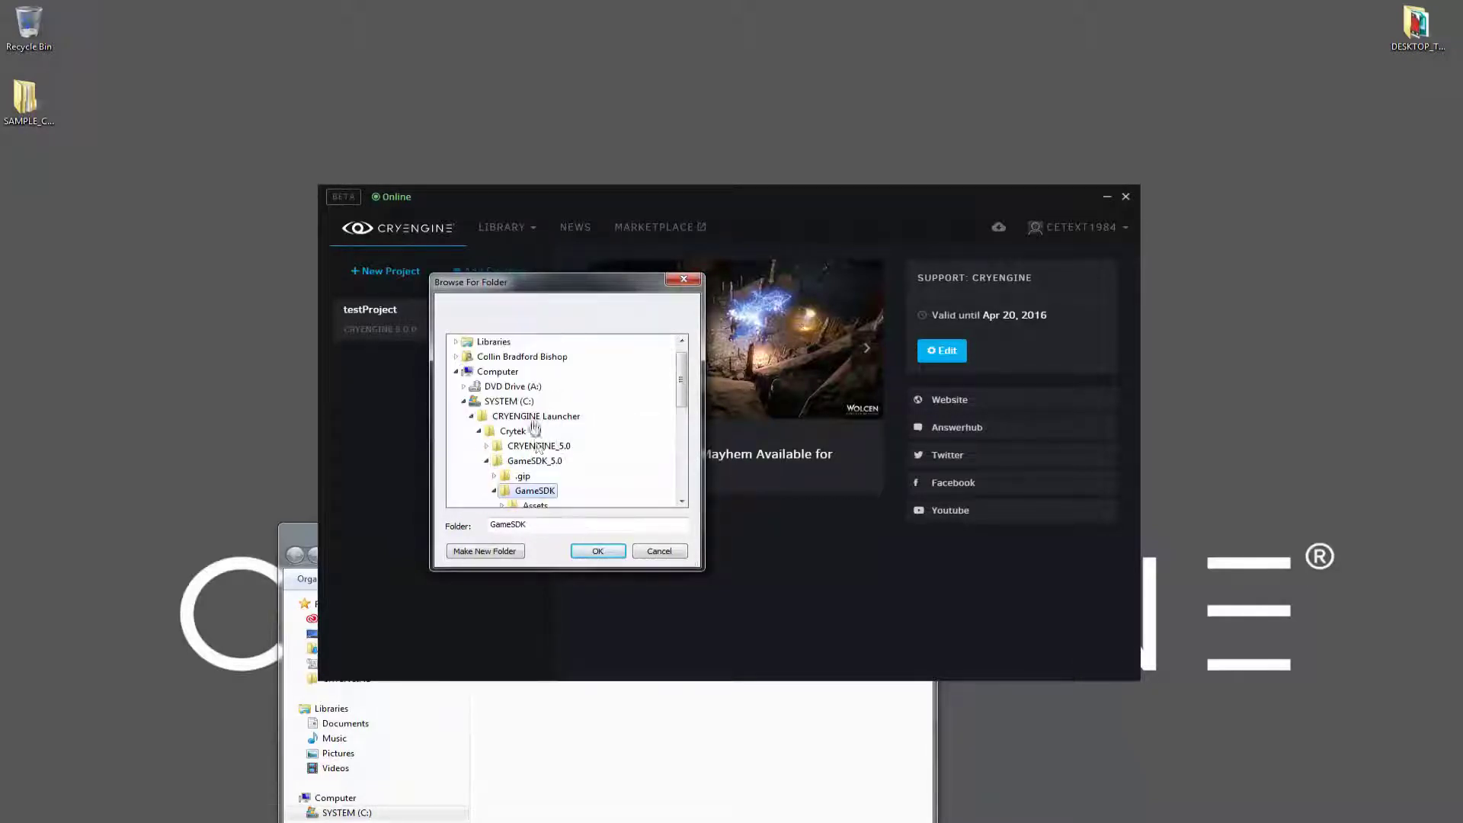
pyautogui.scroll(-1, 554, 494)
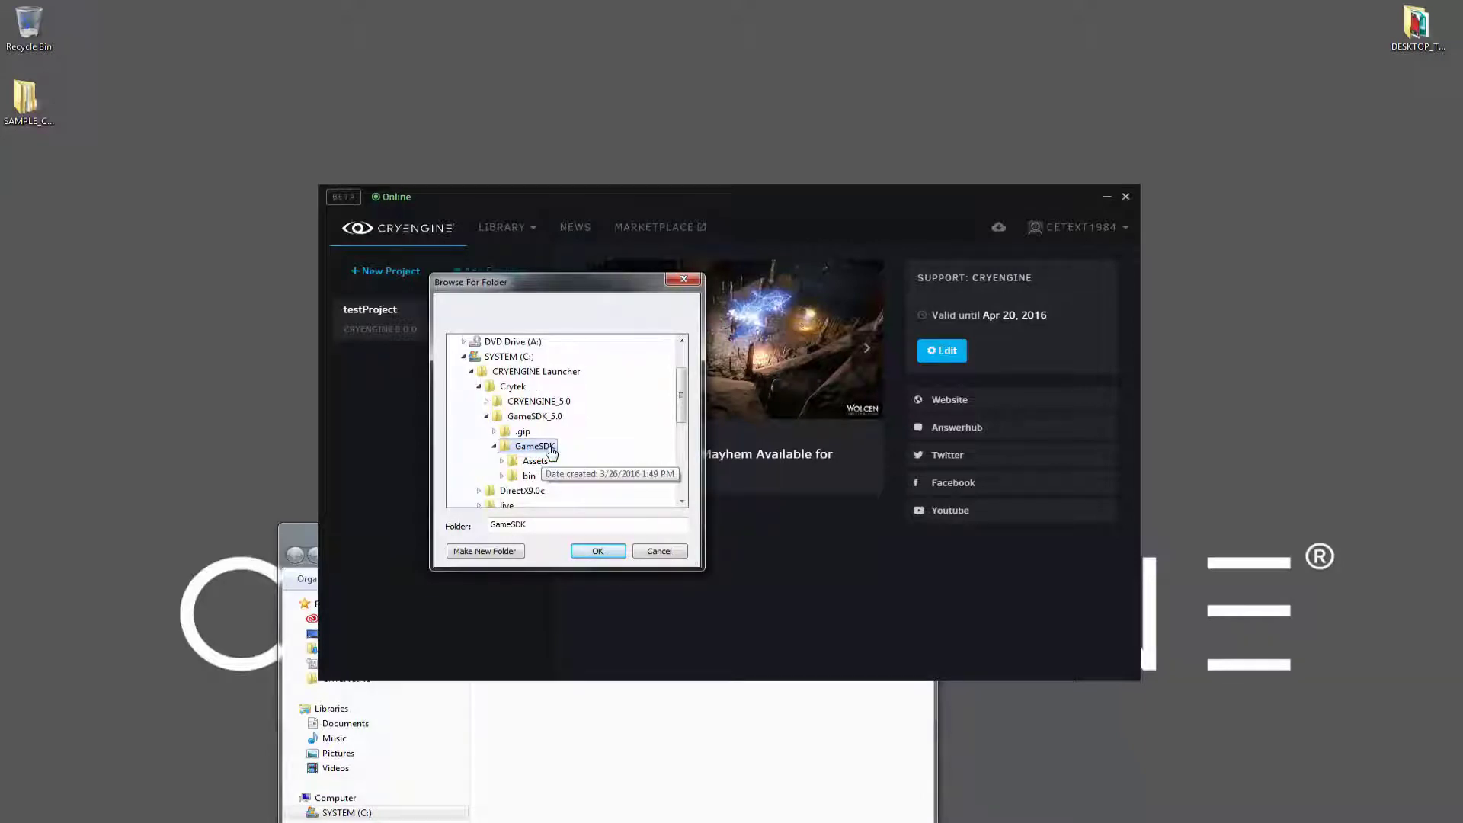
pyautogui.click(598, 550)
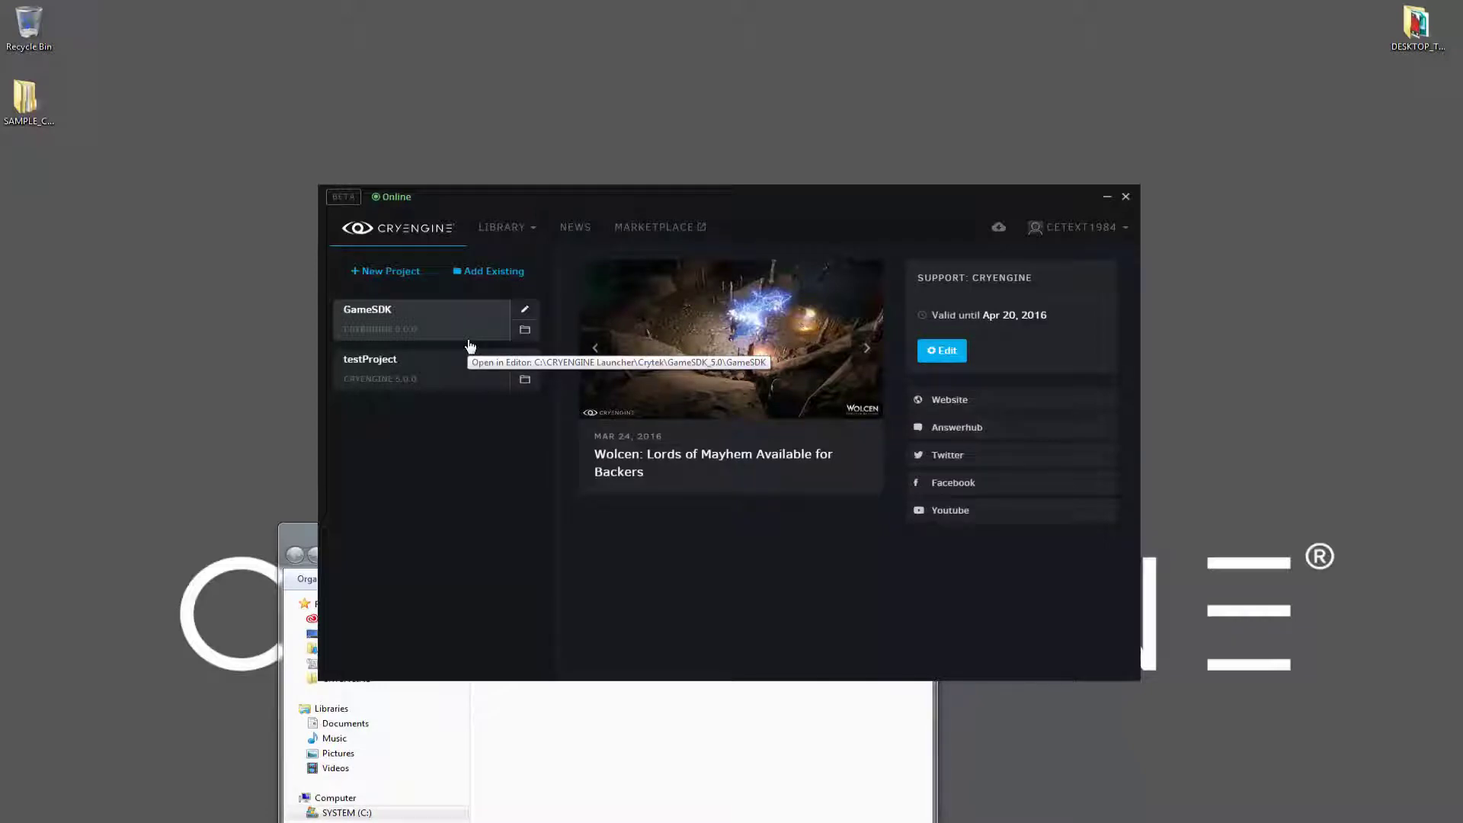
# - Open the library choices and rearrange the launcher and file windows
pyautogui.click(504, 227)
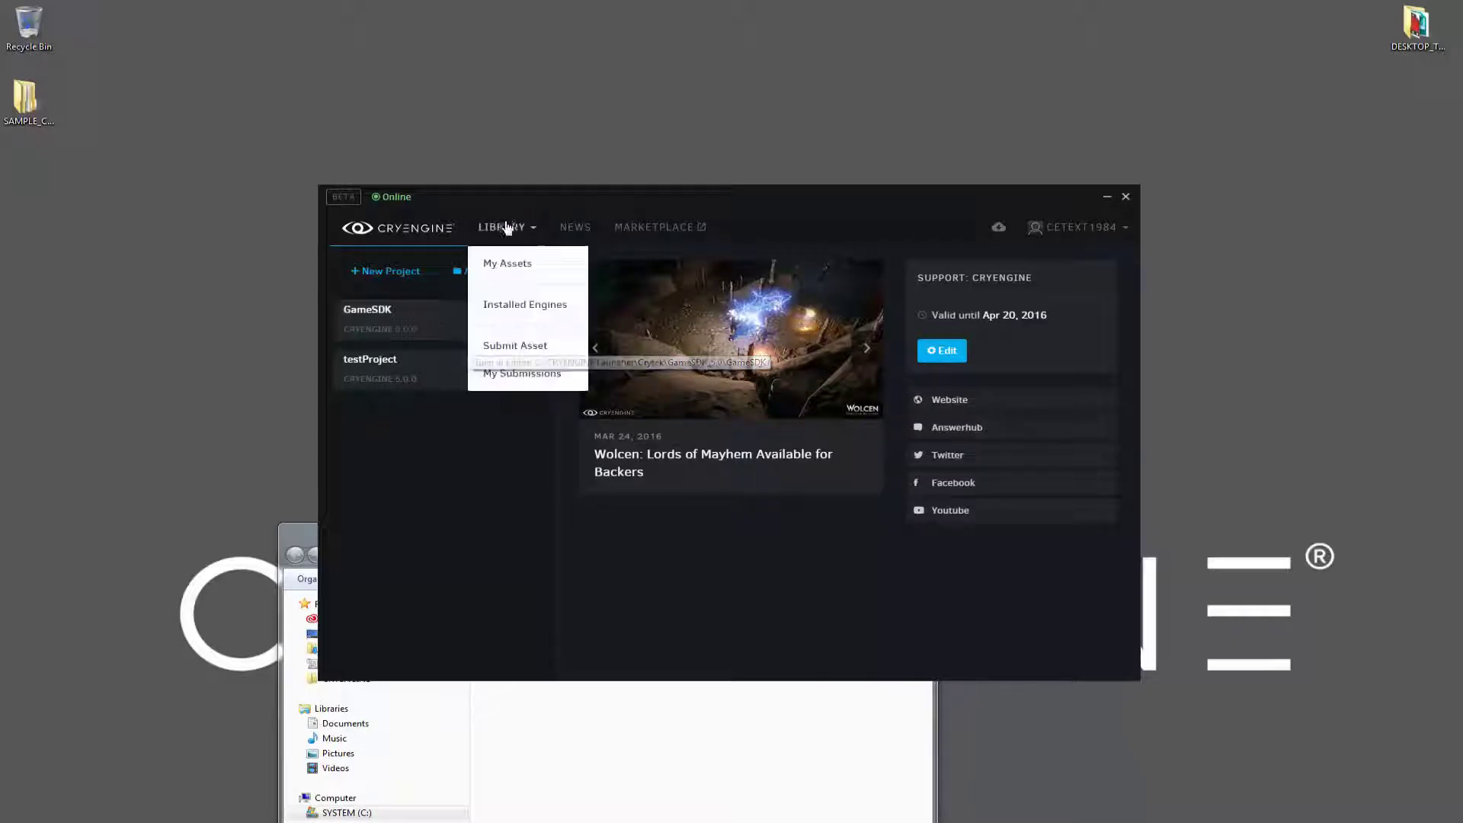
pyautogui.moveTo(517, 200); pyautogui.dragTo(949, 152)
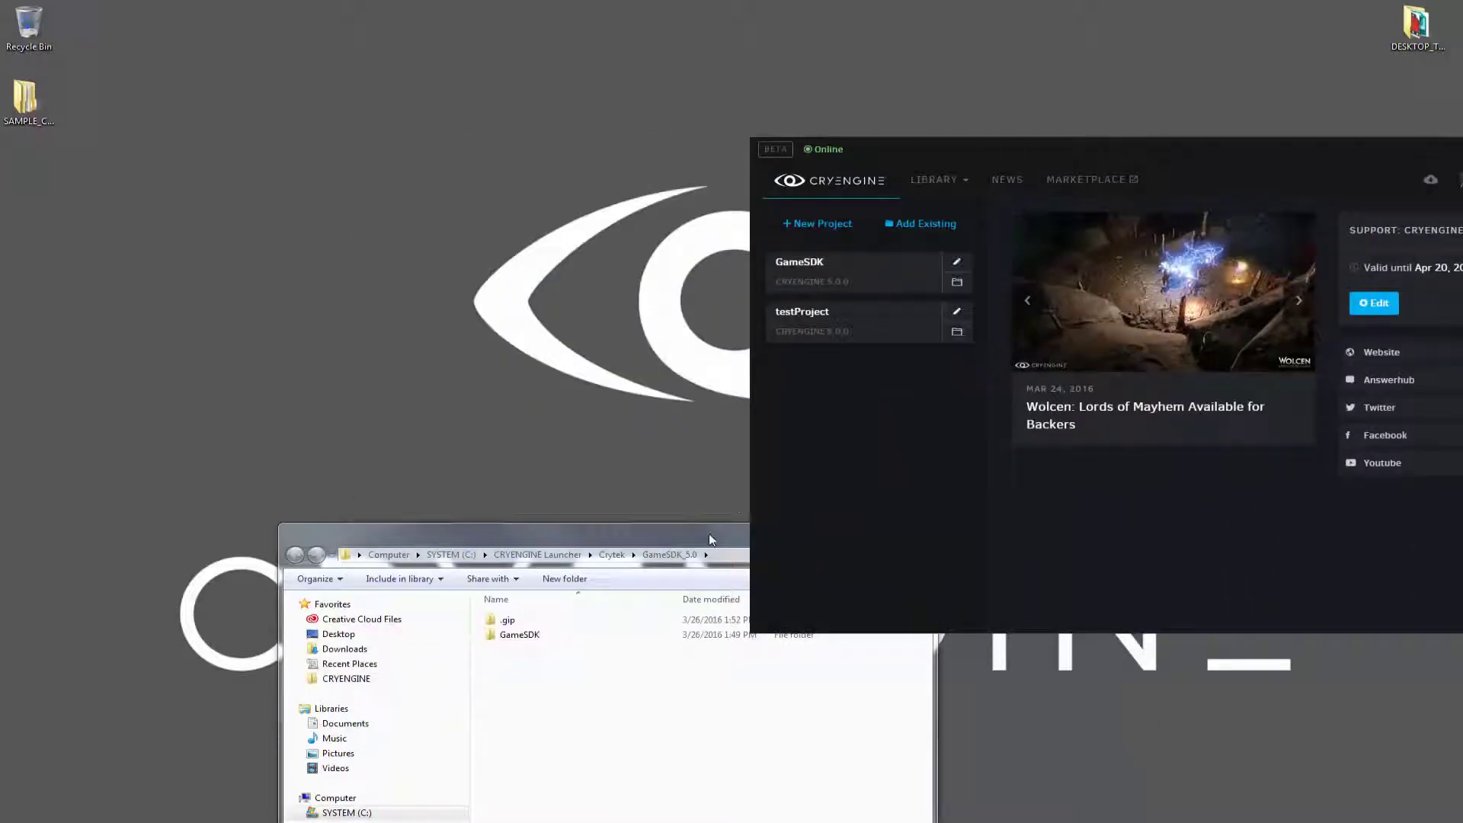
pyautogui.moveTo(708, 533); pyautogui.dragTo(644, 394)
# - Open the project's Assets folder and SAMPLE_CONTENT\CONTENT_EXAMPLES\GameSDK\Assets side by side
pyautogui.click(958, 282)
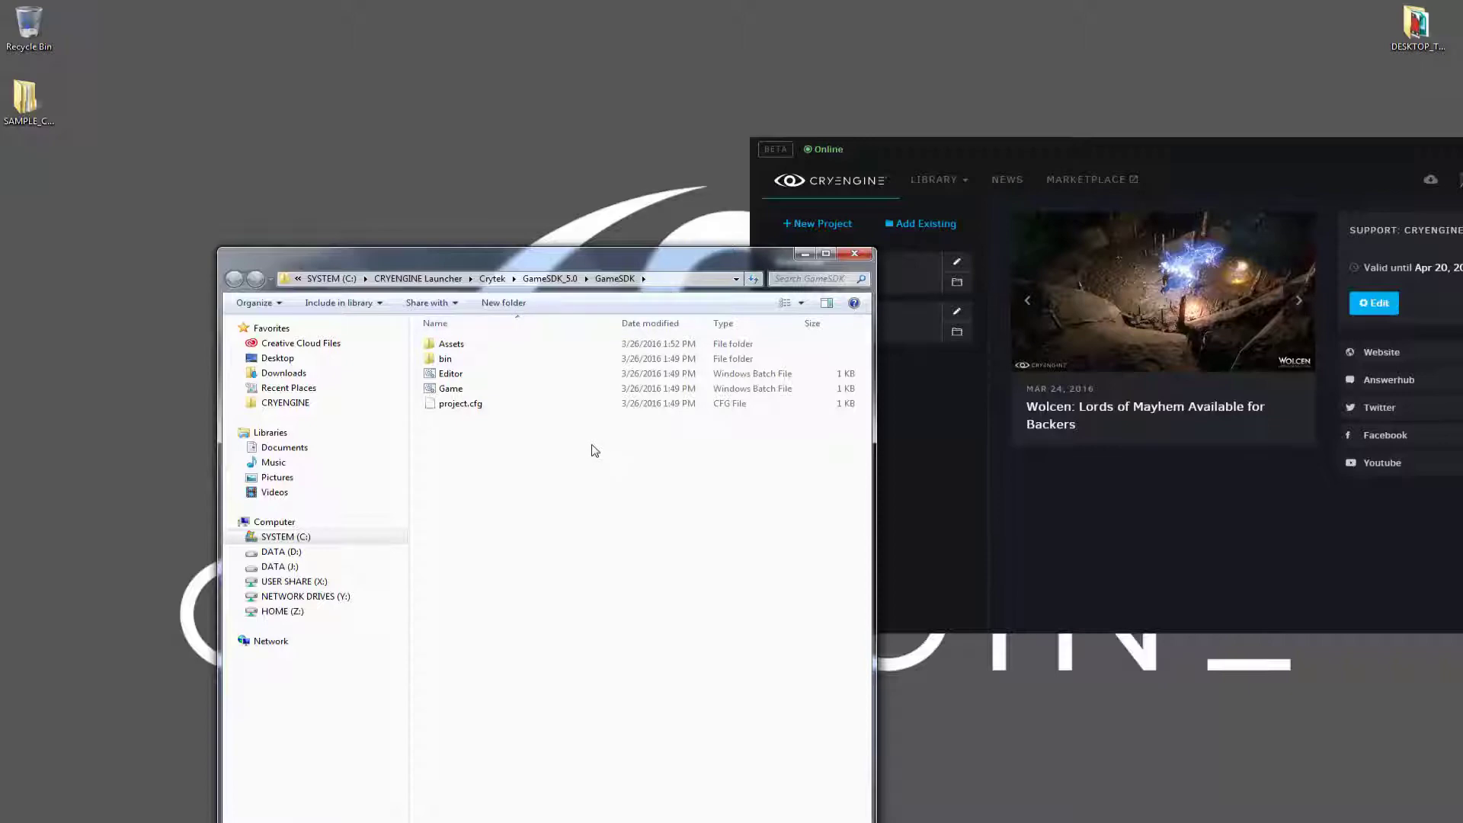
pyautogui.doubleClick(25, 99)
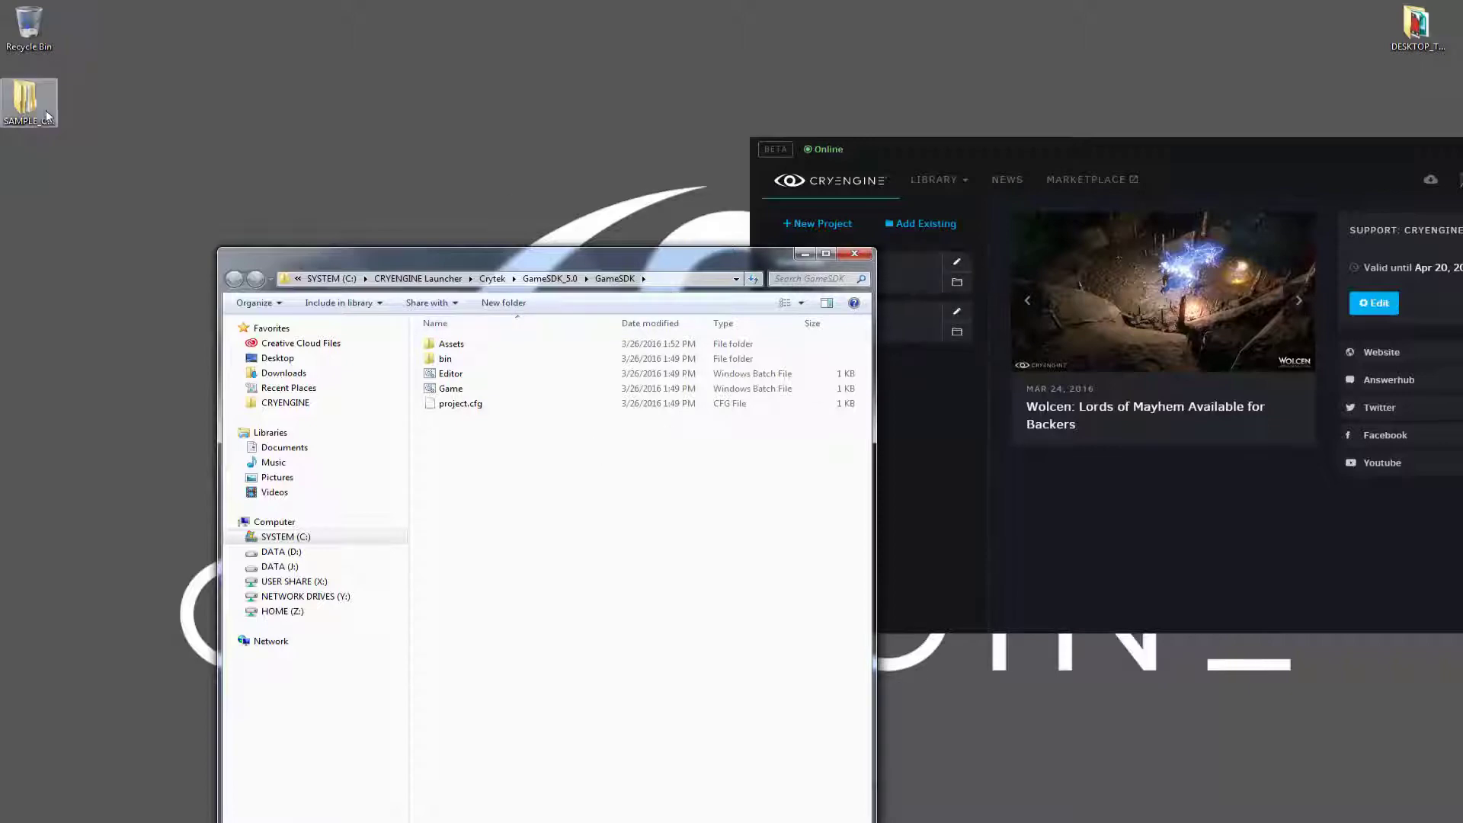
pyautogui.moveTo(449, 32); pyautogui.dragTo(1029, 170)
pyautogui.doubleClick(1073, 235)
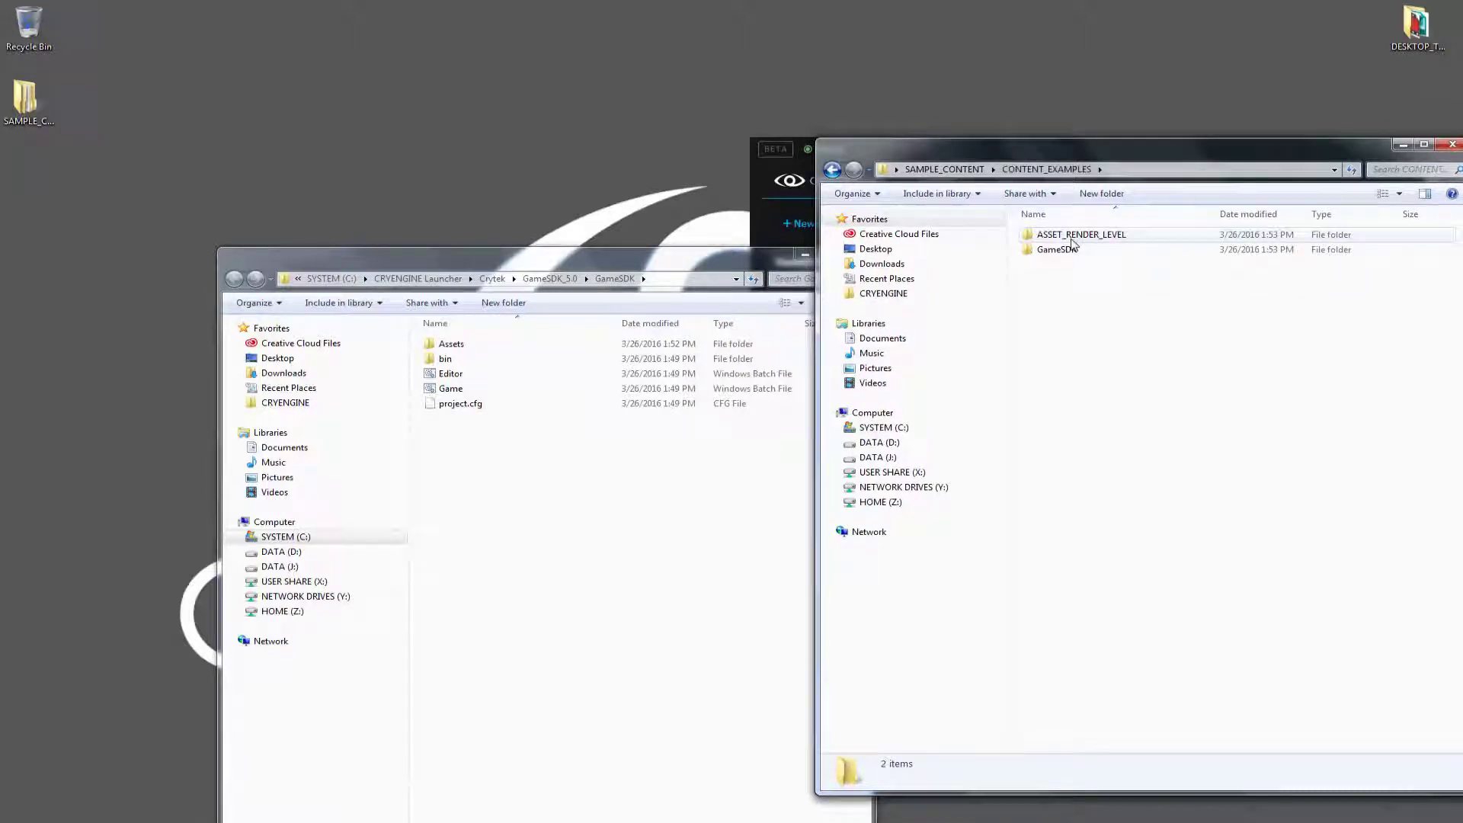
pyautogui.doubleClick(1055, 250)
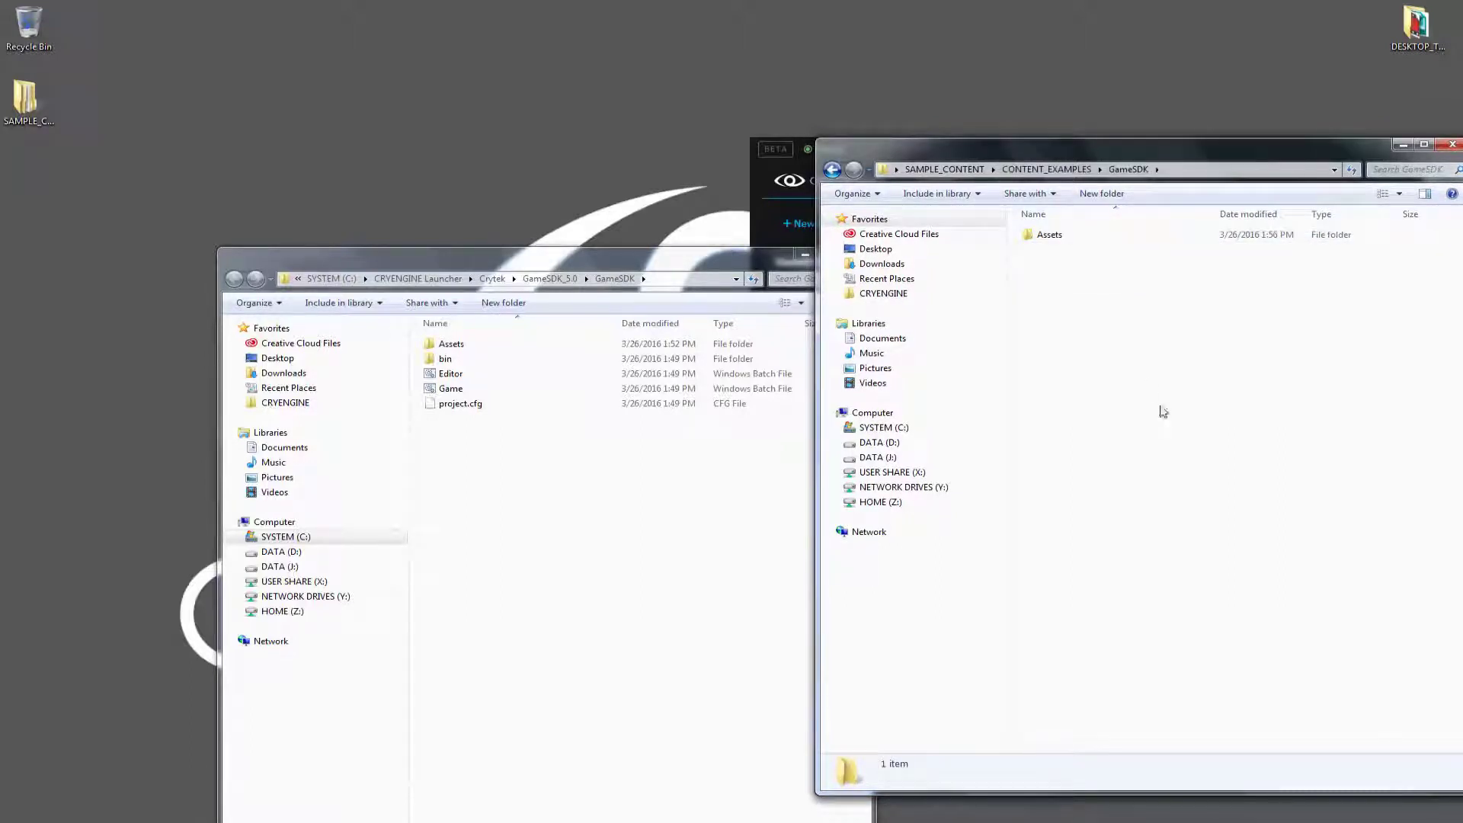
pyautogui.doubleClick(1044, 236)
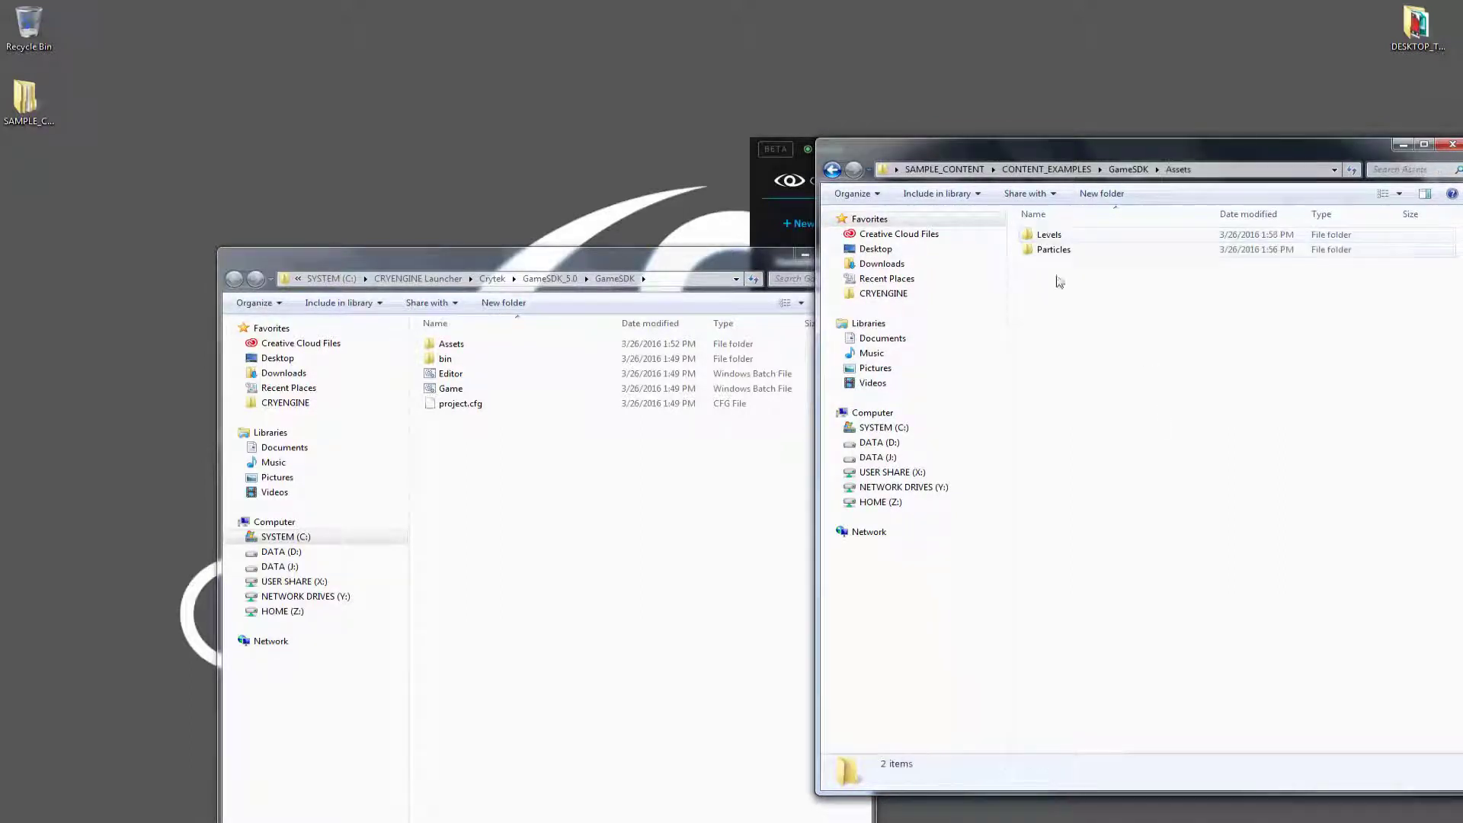
pyautogui.click(1057, 252)
pyautogui.click(1059, 238)
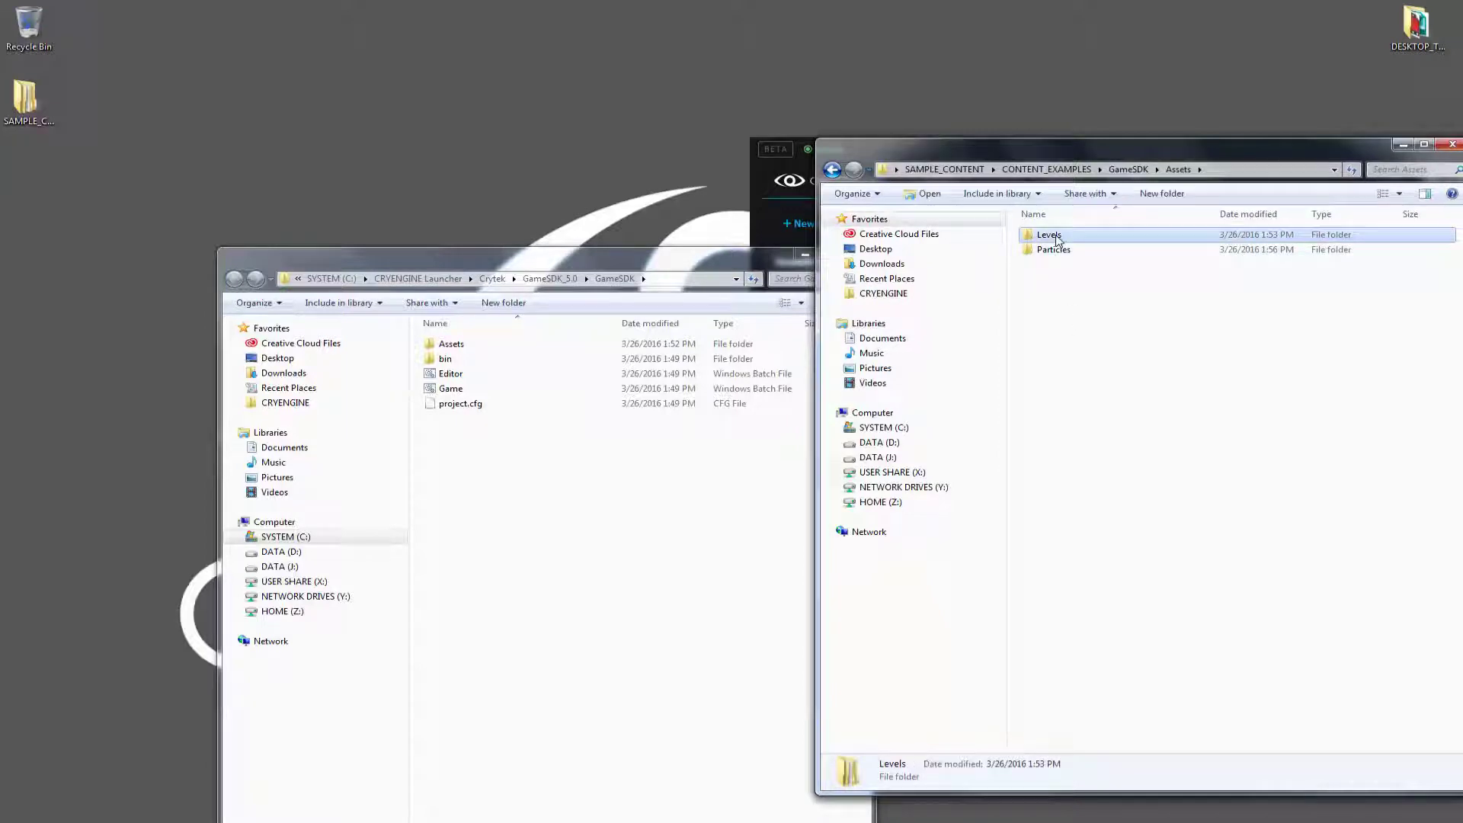
pyautogui.click(1103, 334)
pyautogui.doubleClick(473, 345)
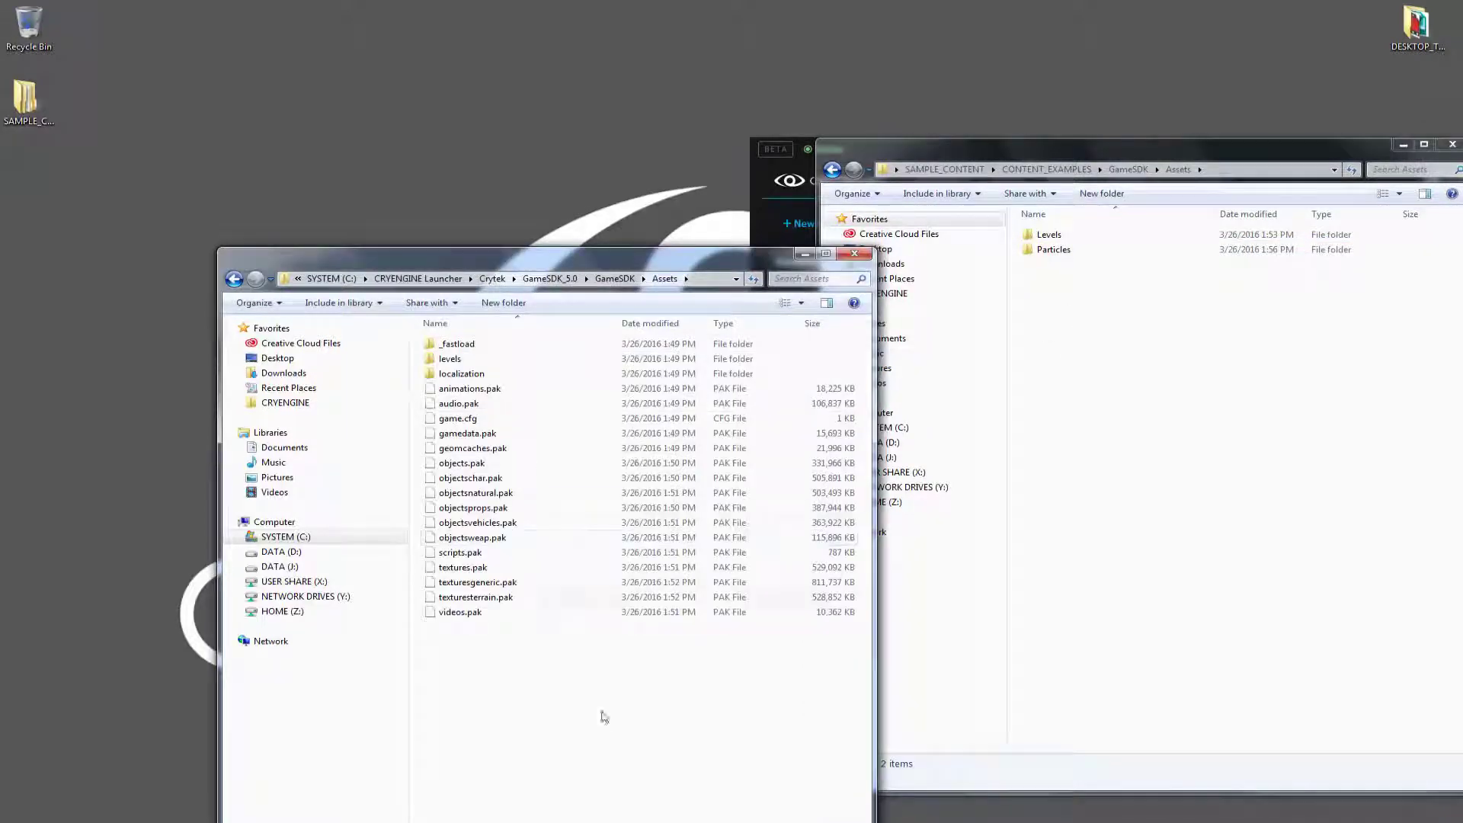
# - Move contentExample into the project's levels folder and Particles into the project's Assets
pyautogui.doubleClick(1064, 237)
pyautogui.moveTo(1066, 237); pyautogui.dragTo(468, 365)
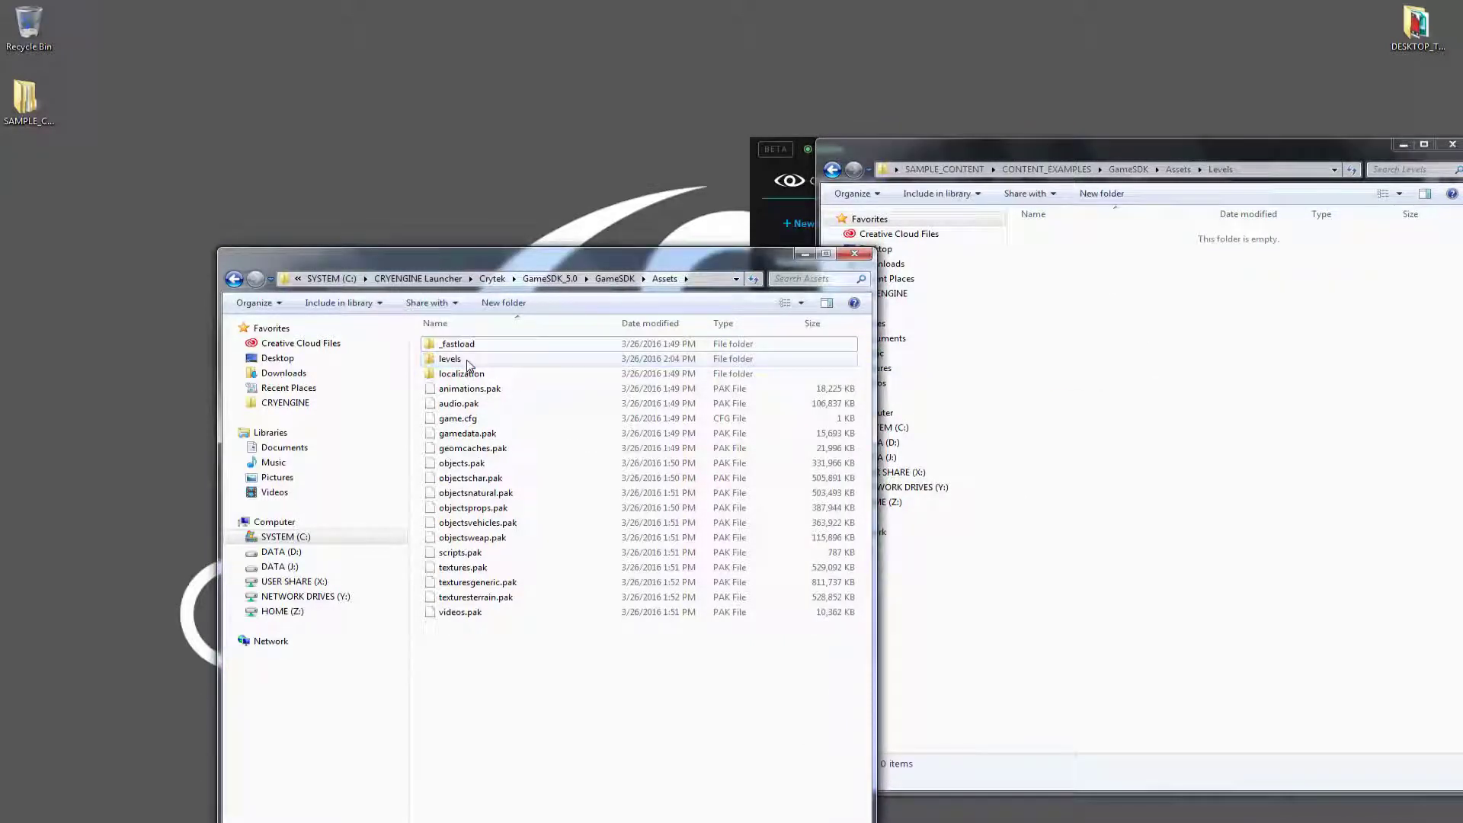
pyautogui.click(1246, 427)
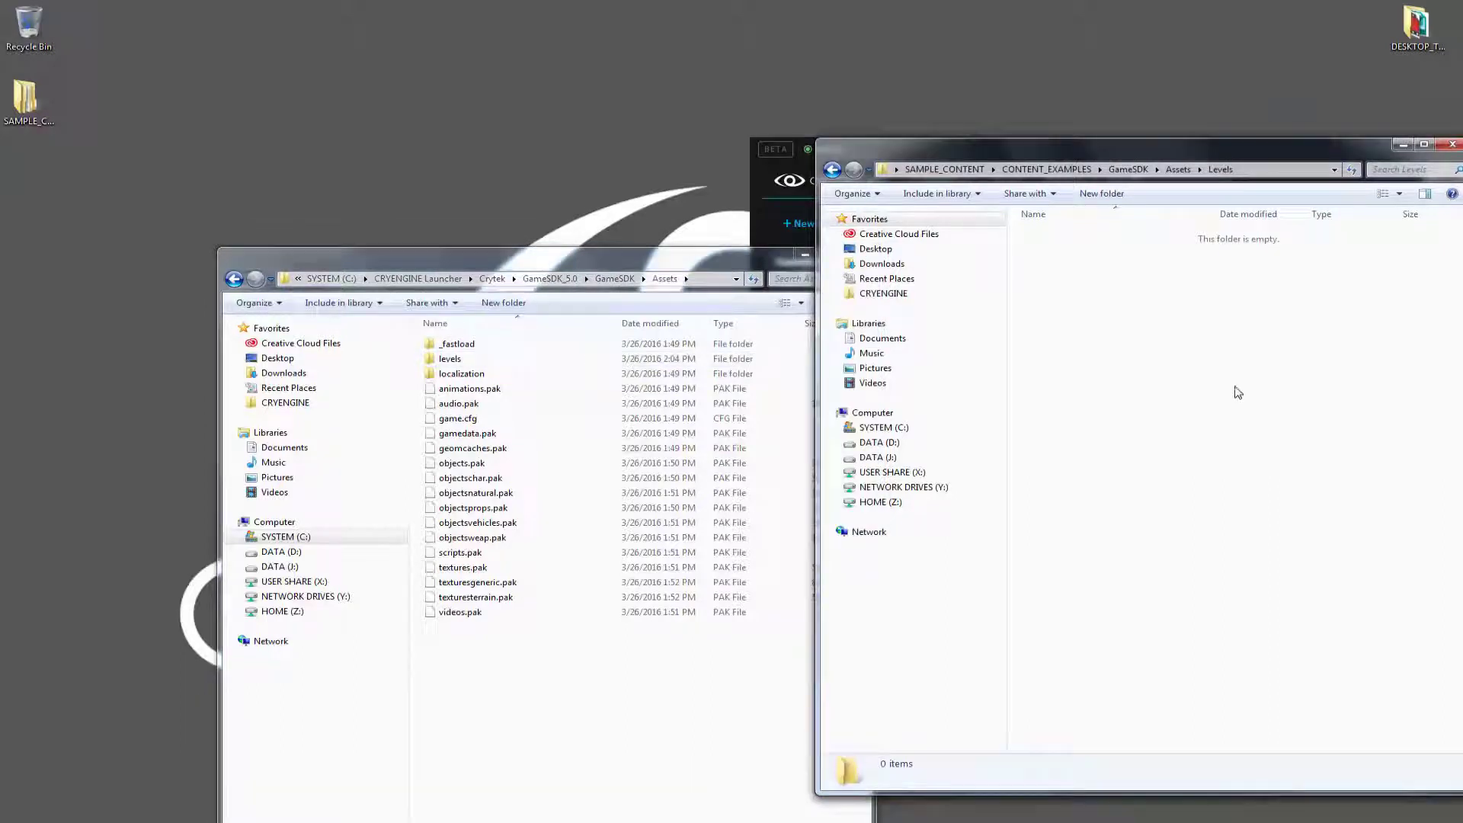
pyautogui.click(1178, 169)
pyautogui.click(1076, 252)
pyautogui.moveTo(1045, 256); pyautogui.dragTo(617, 720)
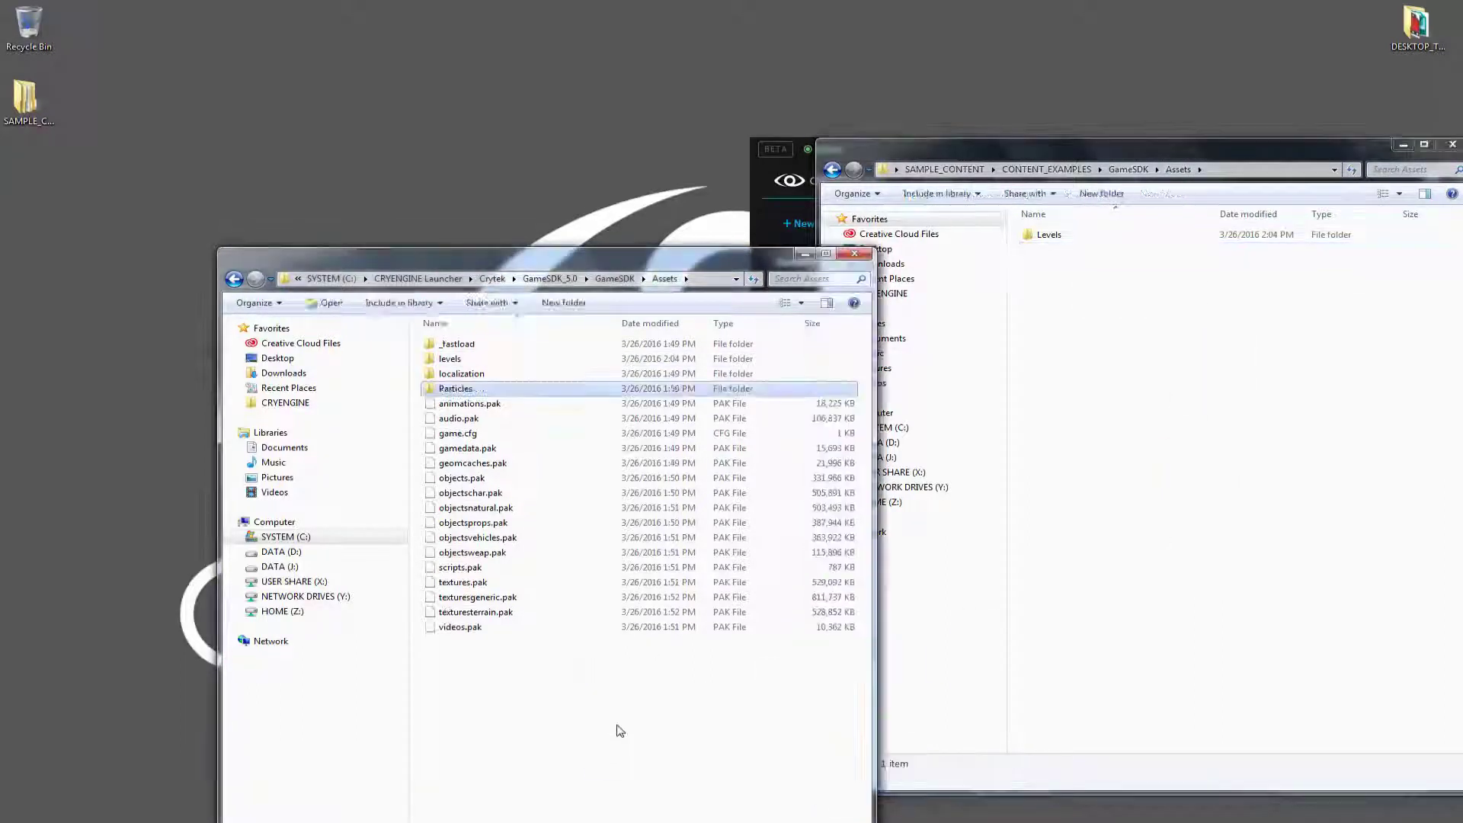
pyautogui.click(1299, 575)
# - Move the Explorer windows aside and launch the GameSDK project into Sandbox
pyautogui.moveTo(743, 262); pyautogui.dragTo(576, 126)
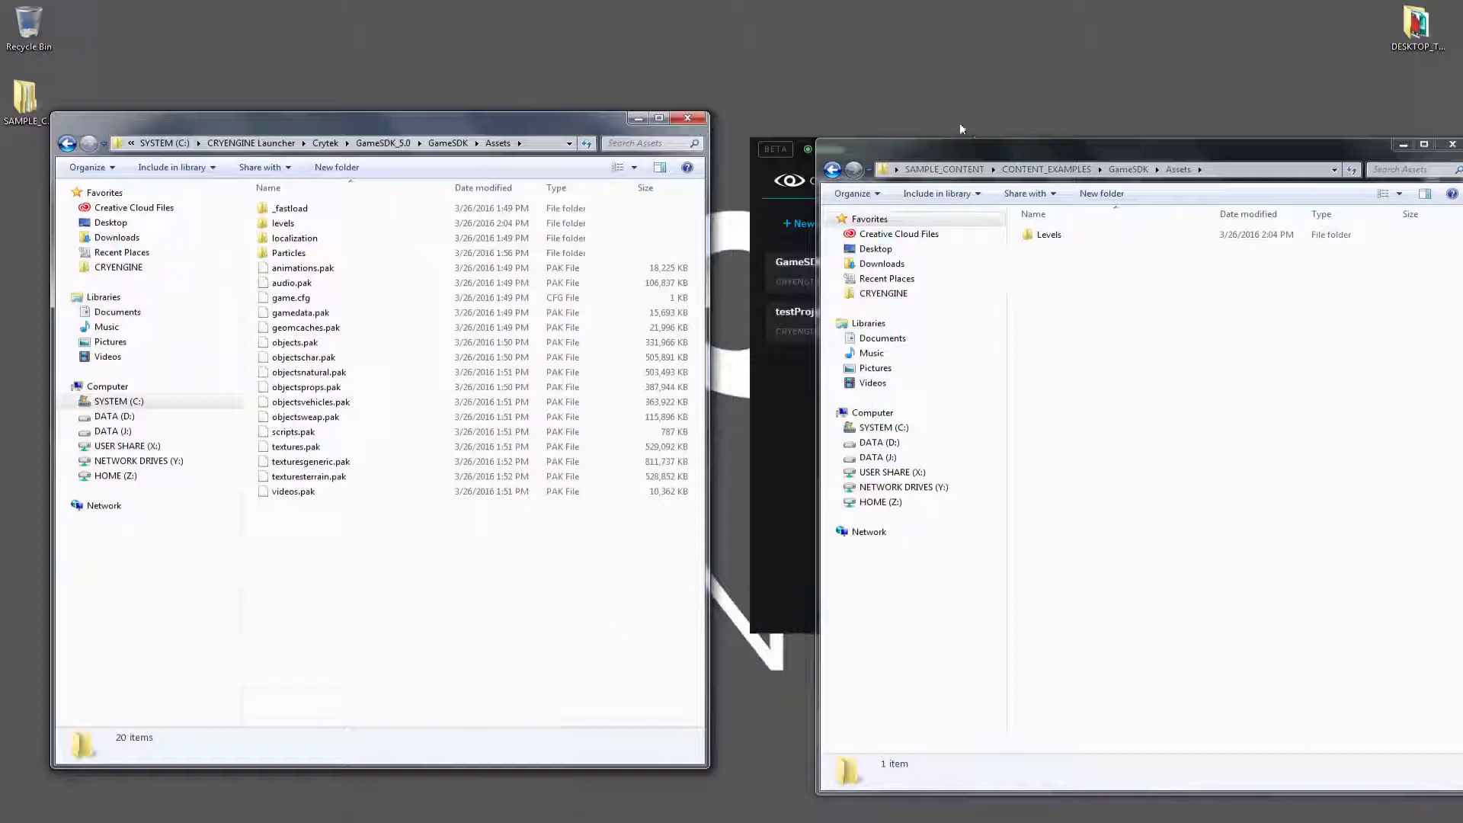
pyautogui.moveTo(964, 145); pyautogui.dragTo(705, 213)
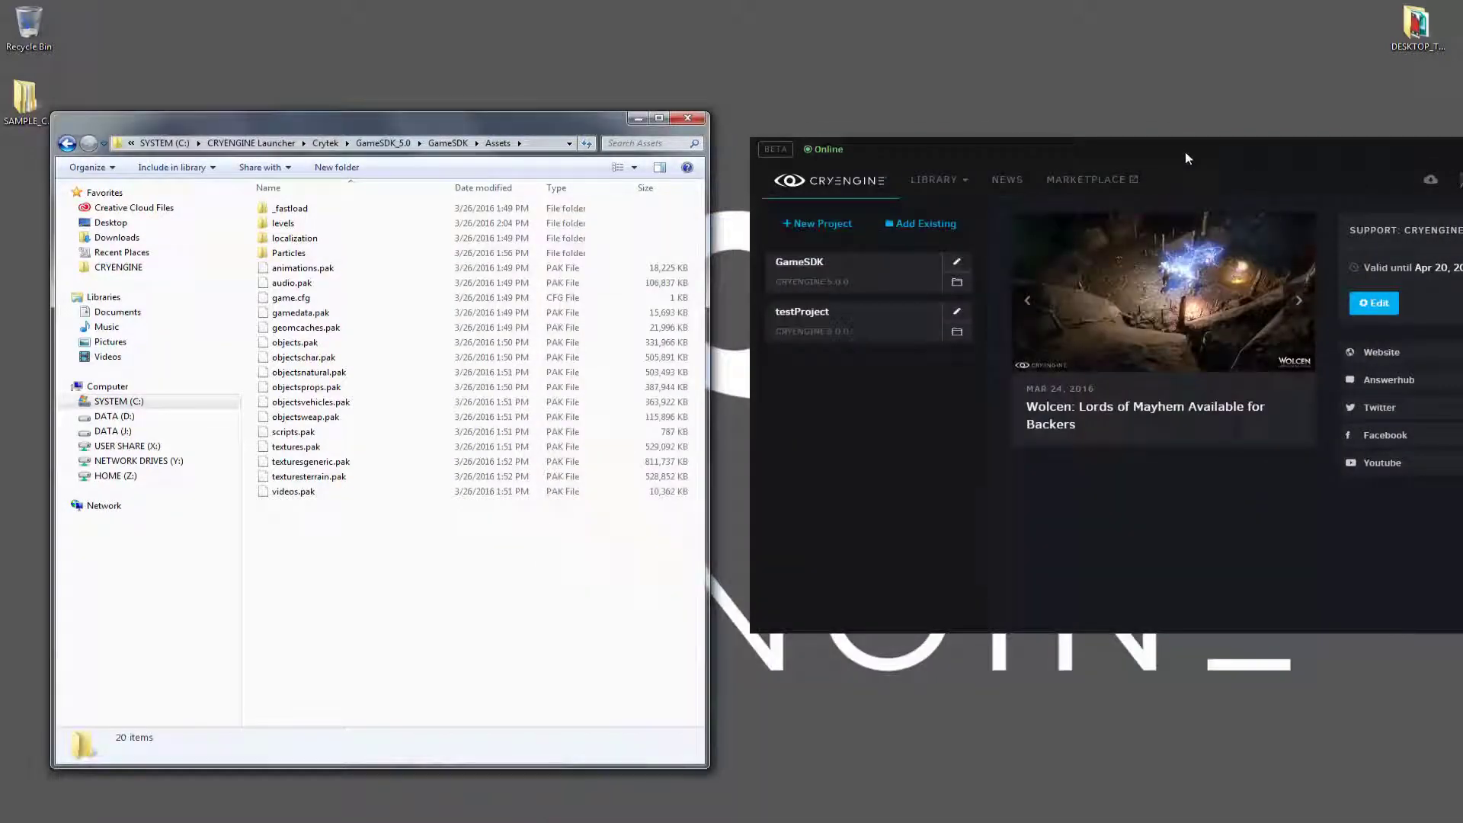
pyautogui.moveTo(1183, 153); pyautogui.dragTo(869, 148)
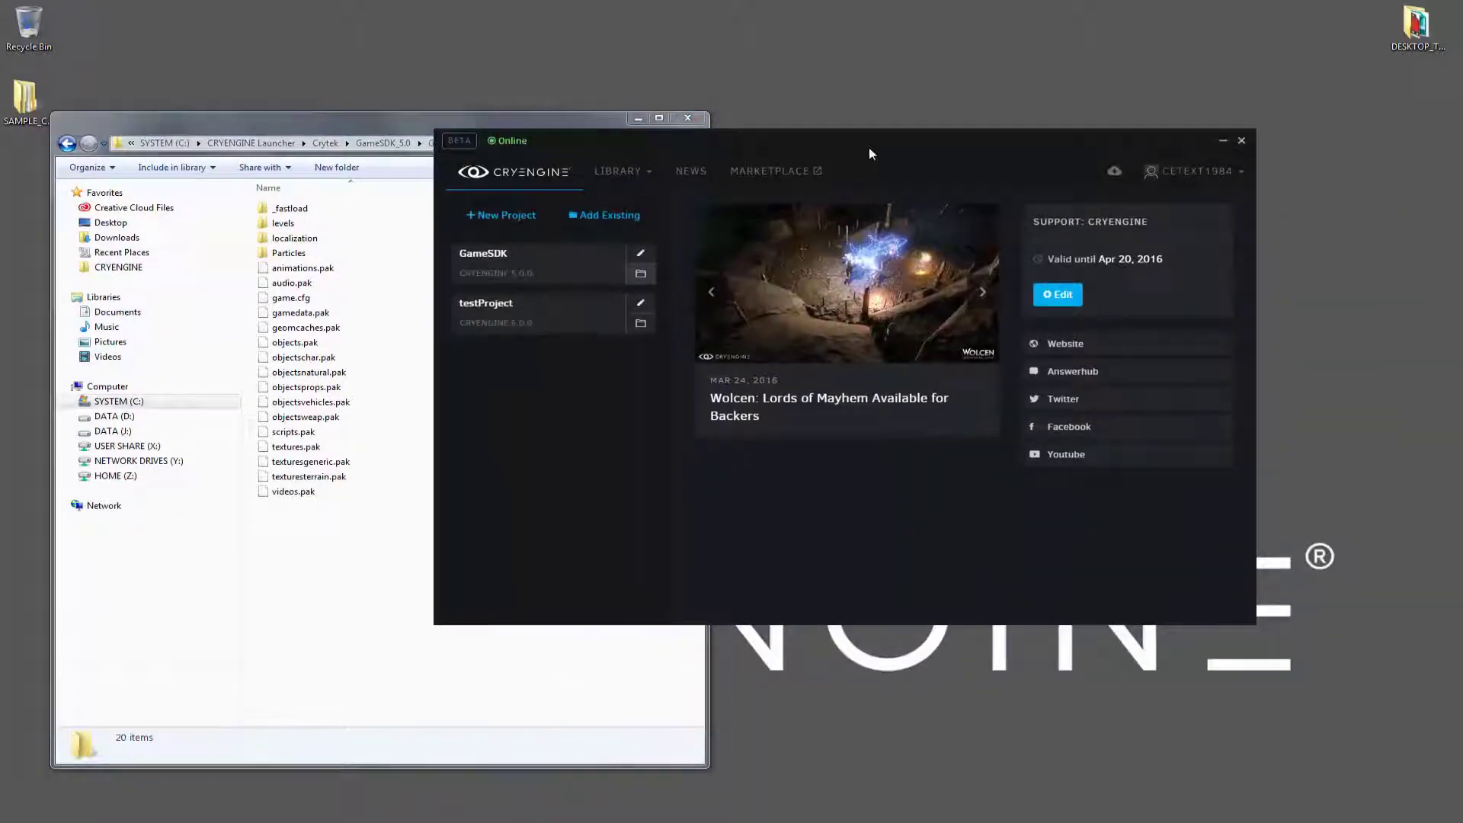
pyautogui.click(495, 268)
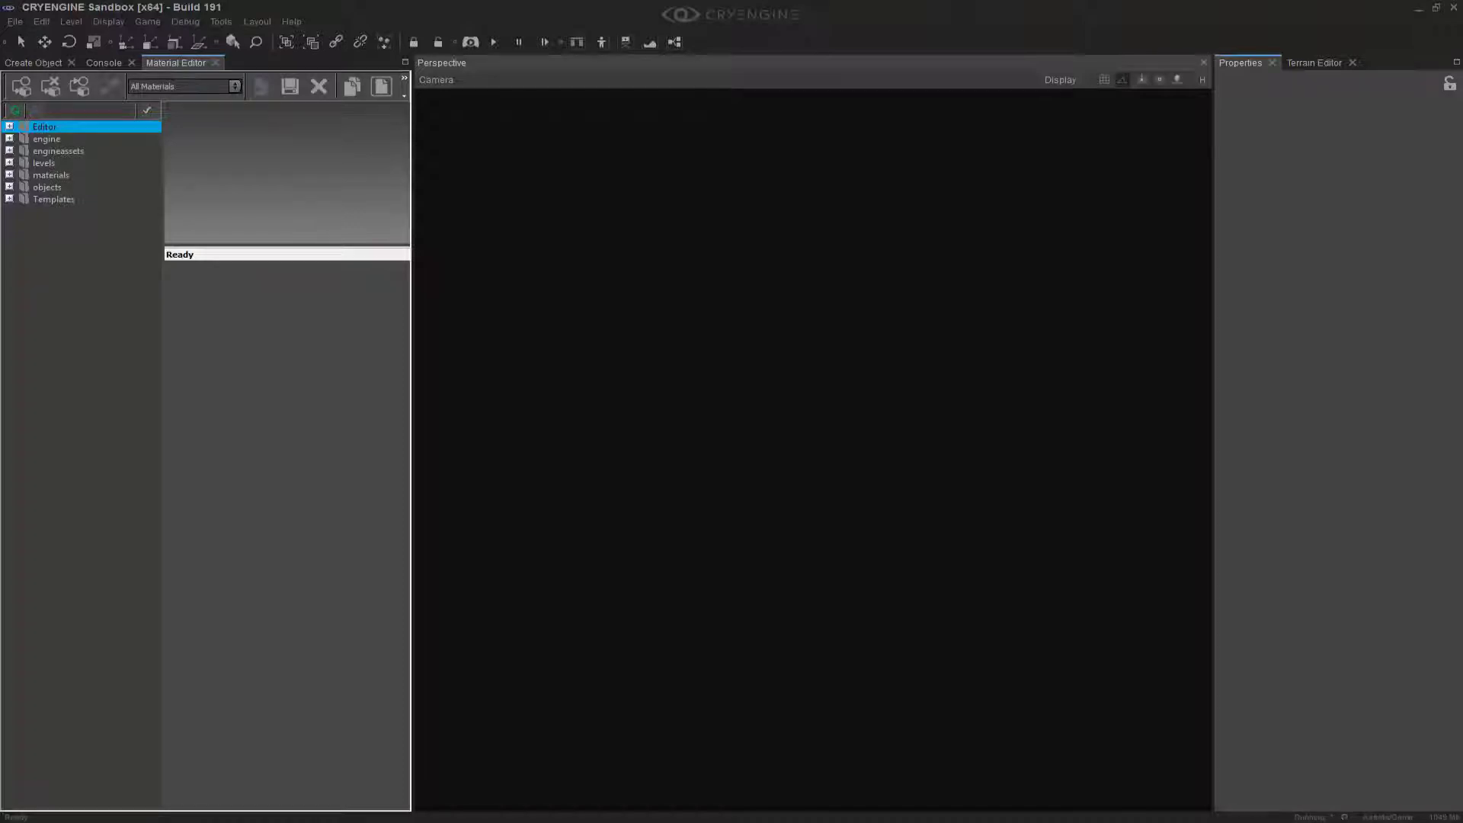
pyautogui.click(258, 788)
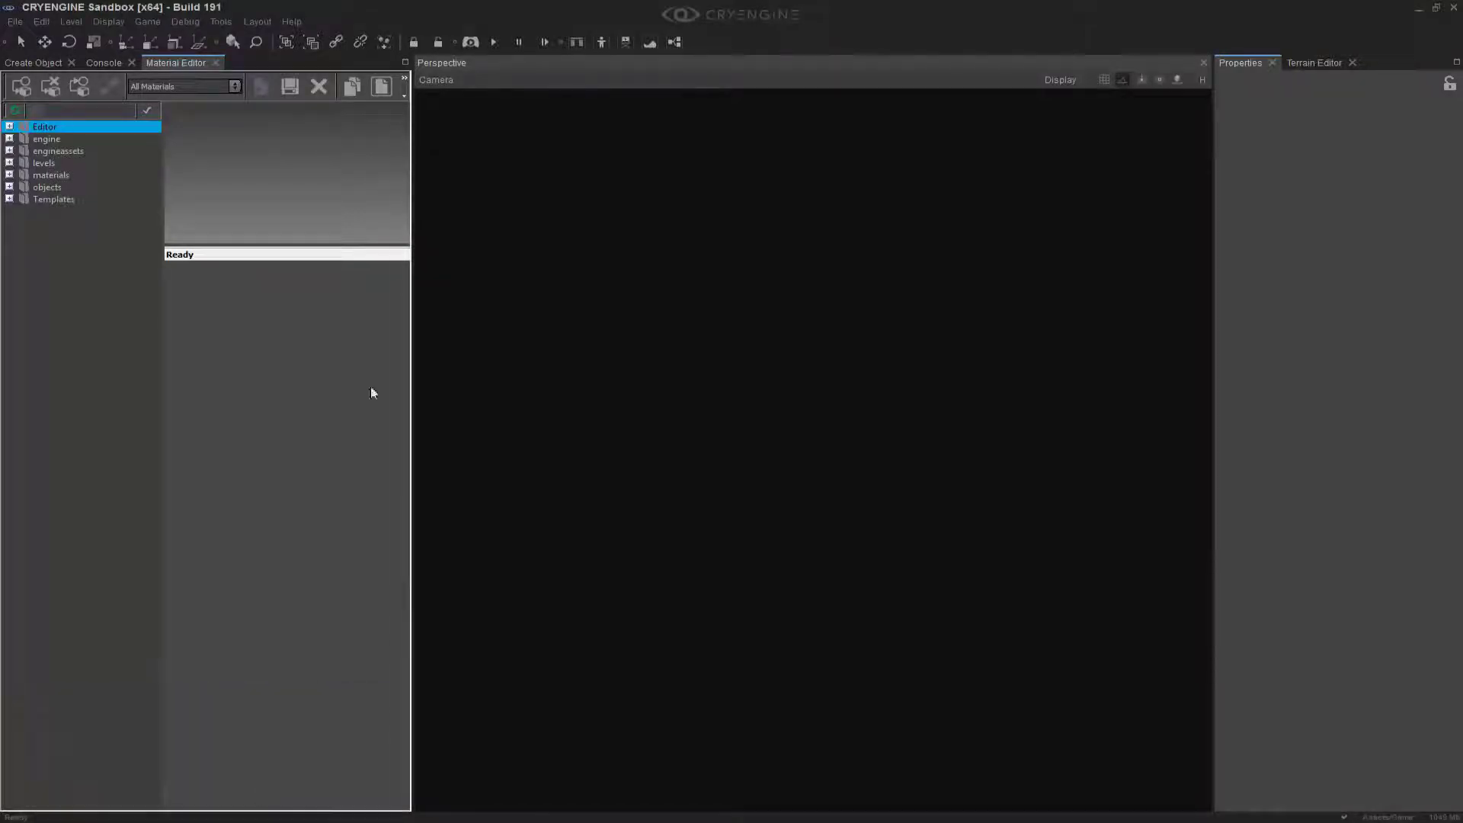
pyautogui.click(162, 790)
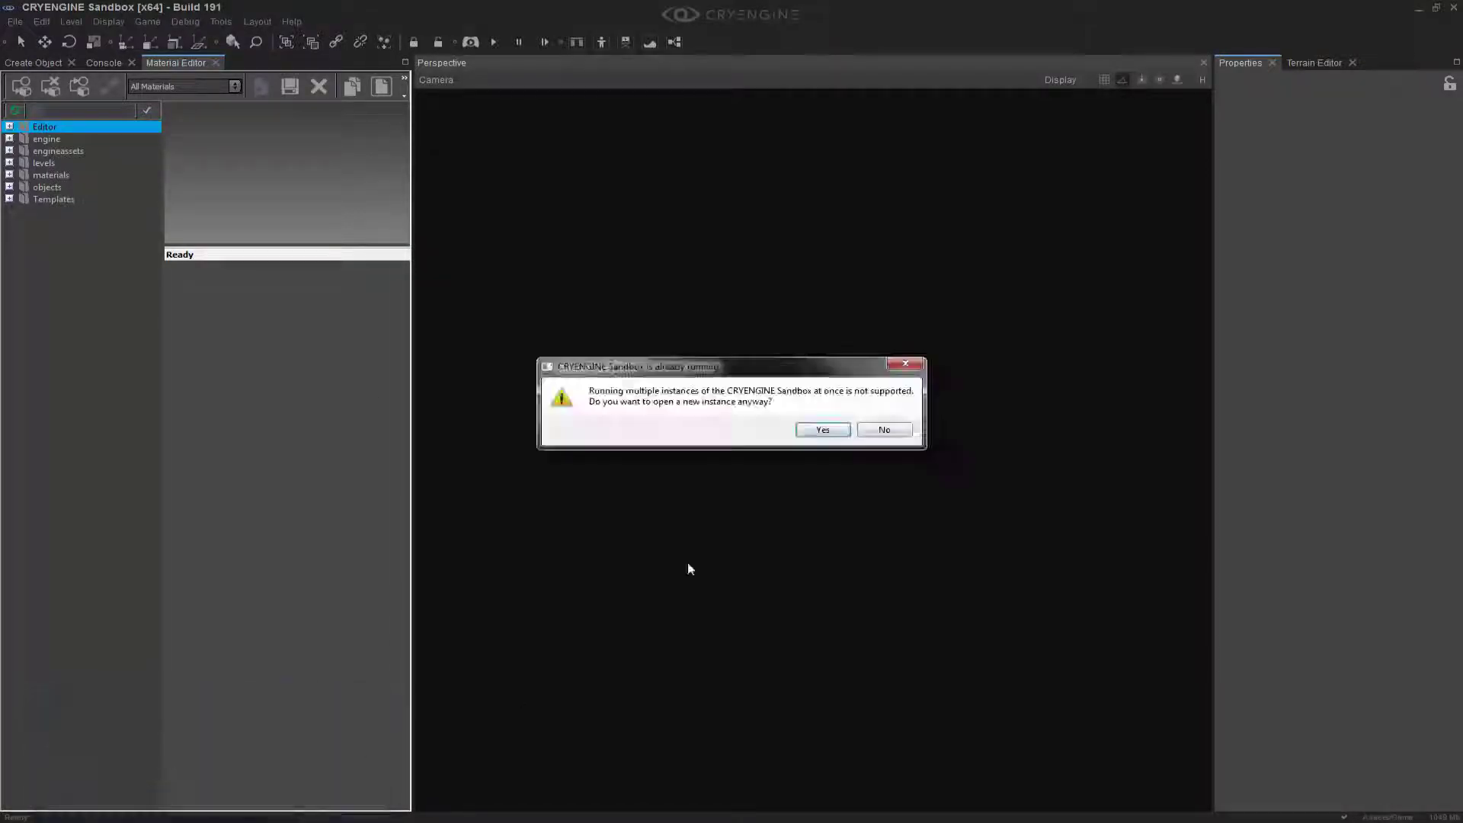
pyautogui.click(904, 435)
pyautogui.press('Escape')
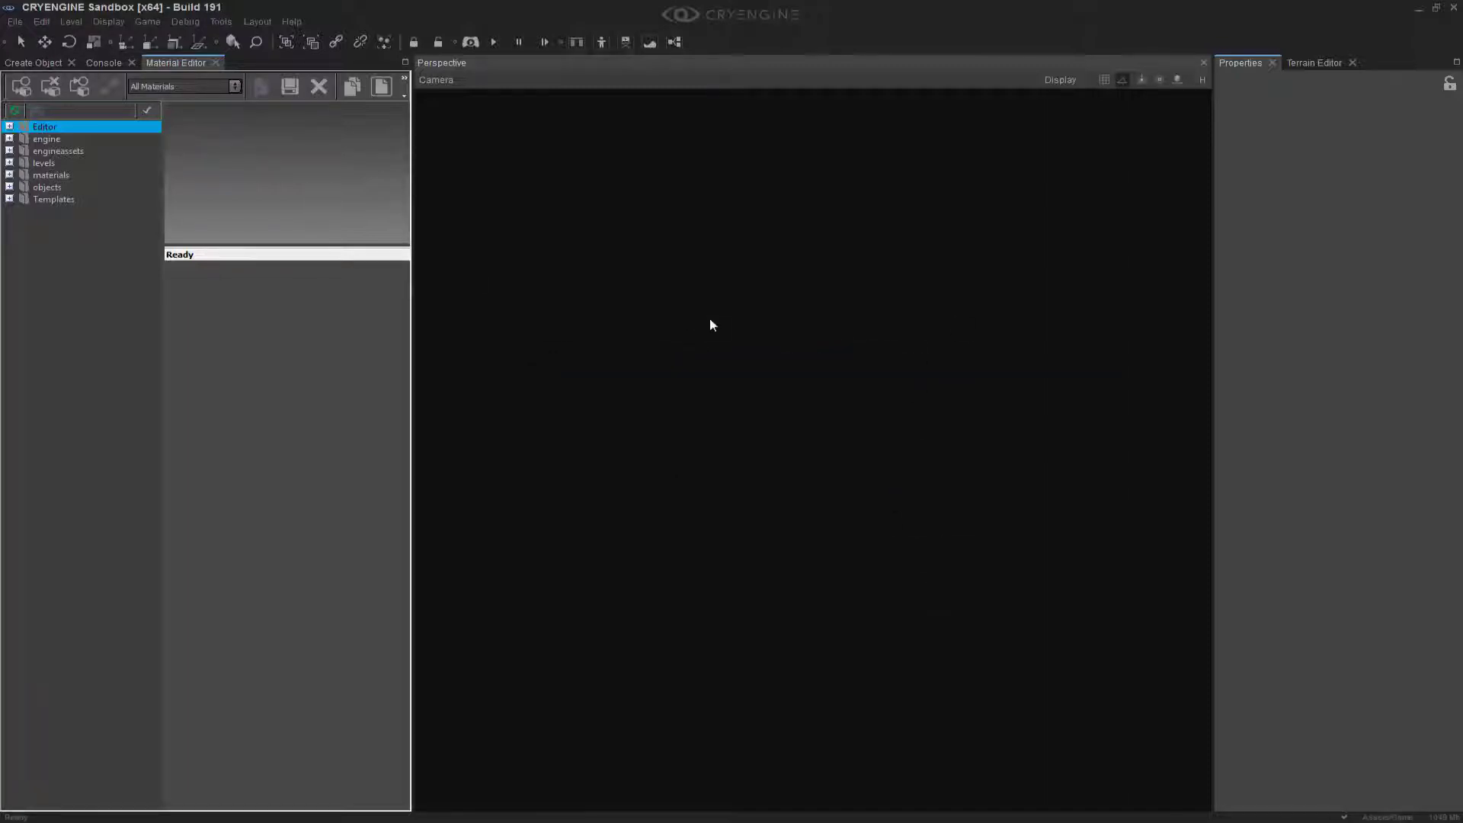
pyautogui.click(15, 21)
# - Load the PARTICLE_CONTENT_EXAMPLE level from the contentExample folder via File > Open
pyautogui.click(49, 60)
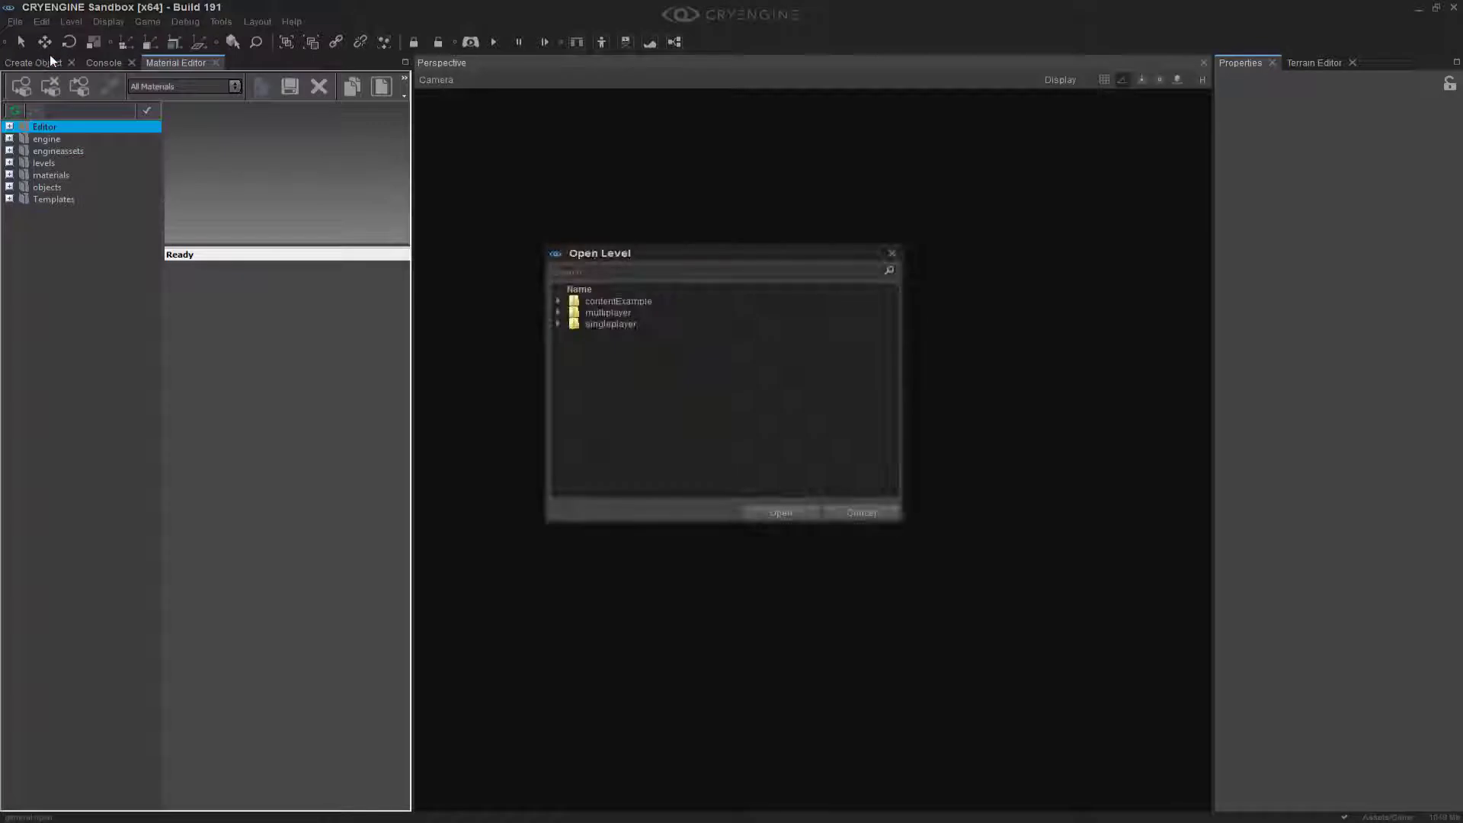
pyautogui.click(558, 300)
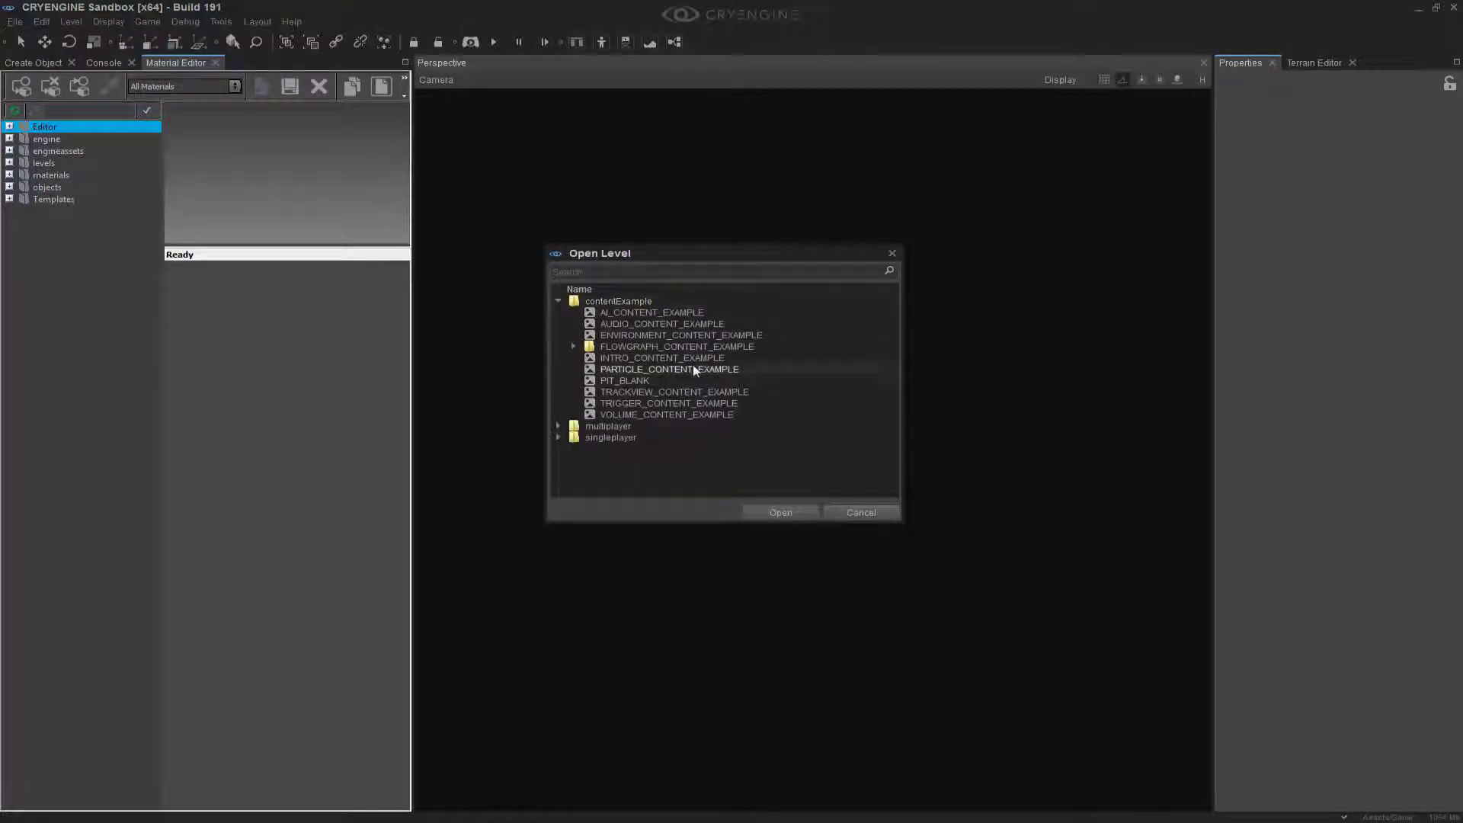
pyautogui.click(674, 370)
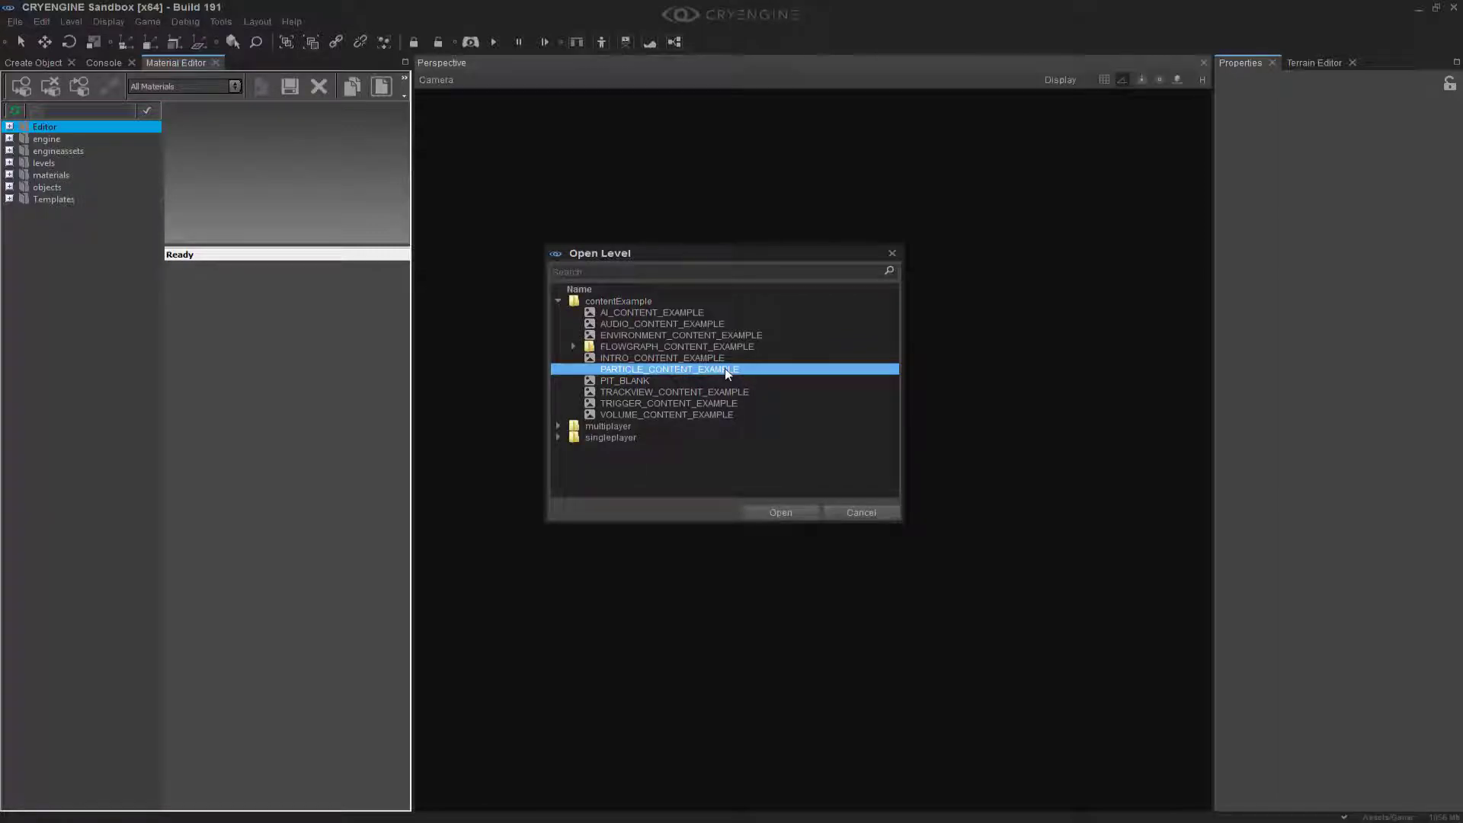
pyautogui.doubleClick(724, 370)
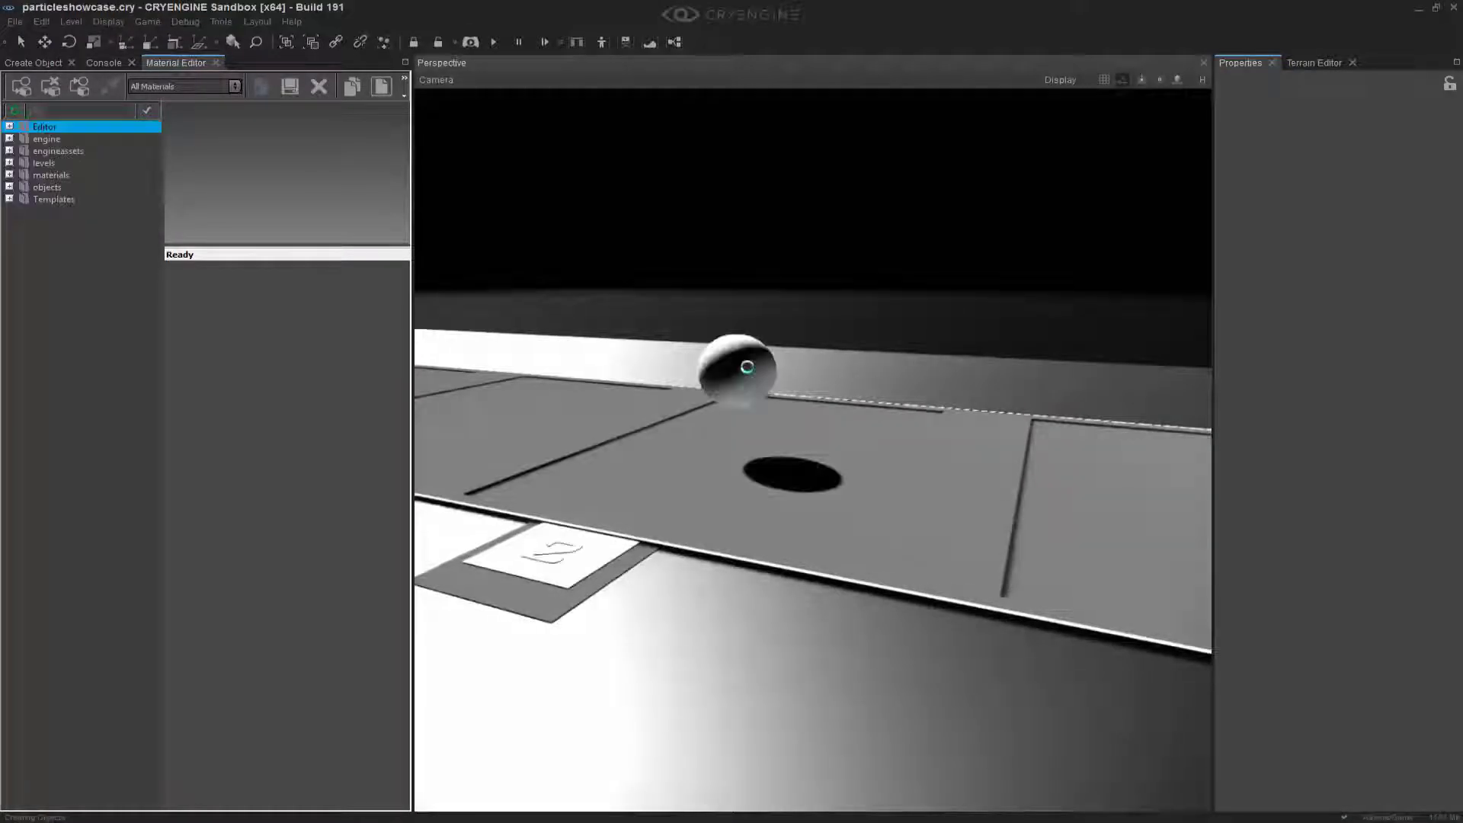
# - Fly the camera along the track past VOLUME to face the 3D ROTATION exhibit, then open Tools
pyautogui.moveTo(747, 367); pyautogui.dragTo(575, 368, button='right')
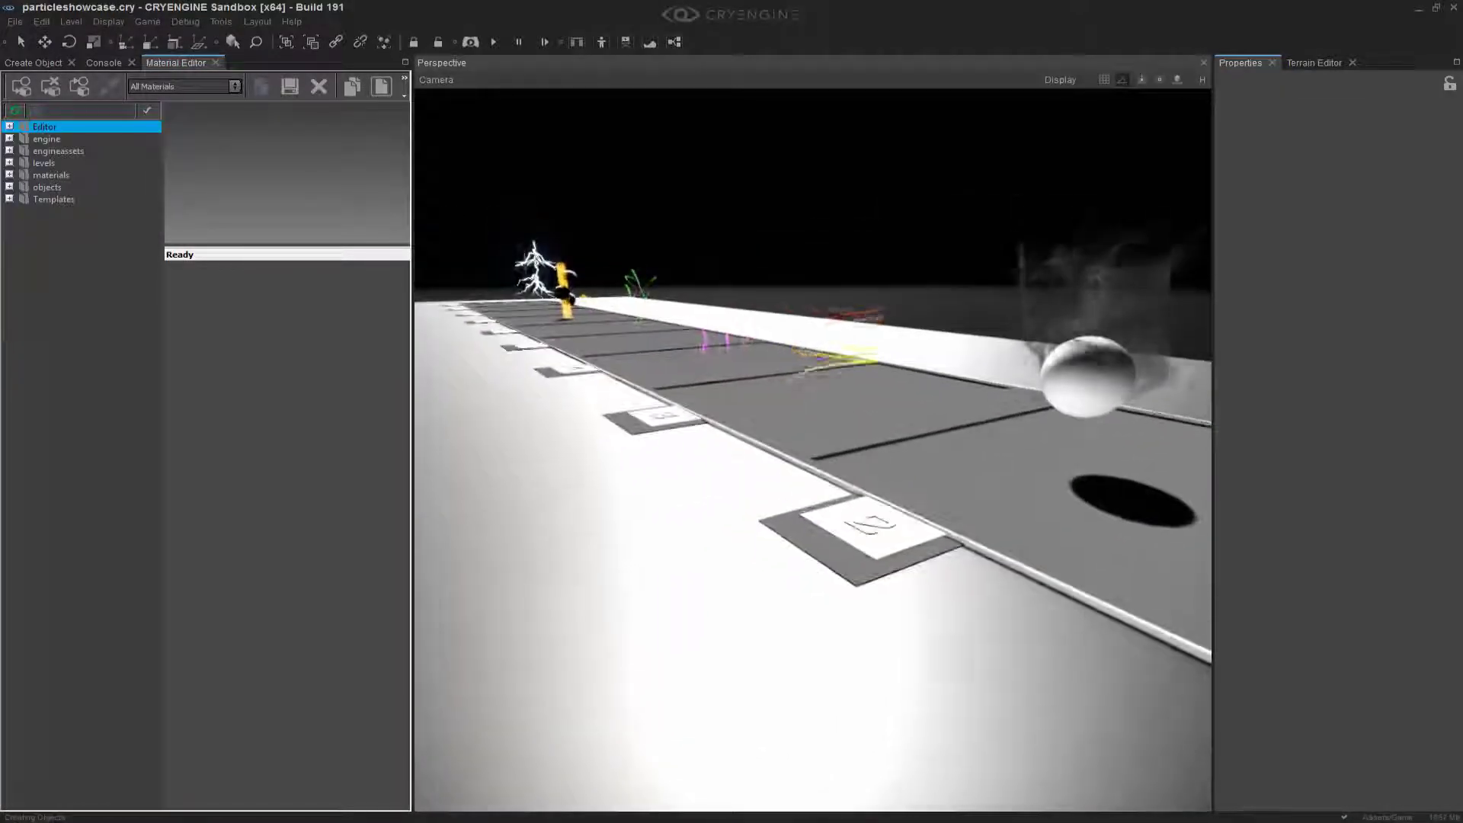
pyautogui.moveTo(747, 367); pyautogui.dragTo(792, 335, button='middle')
pyautogui.press('s')
pyautogui.moveTo(745, 392); pyautogui.dragTo(641, 287, button='right')
pyautogui.press('d')
pyautogui.press('a')
pyautogui.press('w')
pyautogui.press('a')
pyautogui.press('a')
pyautogui.press('w')
pyautogui.press('s')
pyautogui.press('d')
pyautogui.moveTo(703, 363); pyautogui.dragTo(695, 428, button='right')
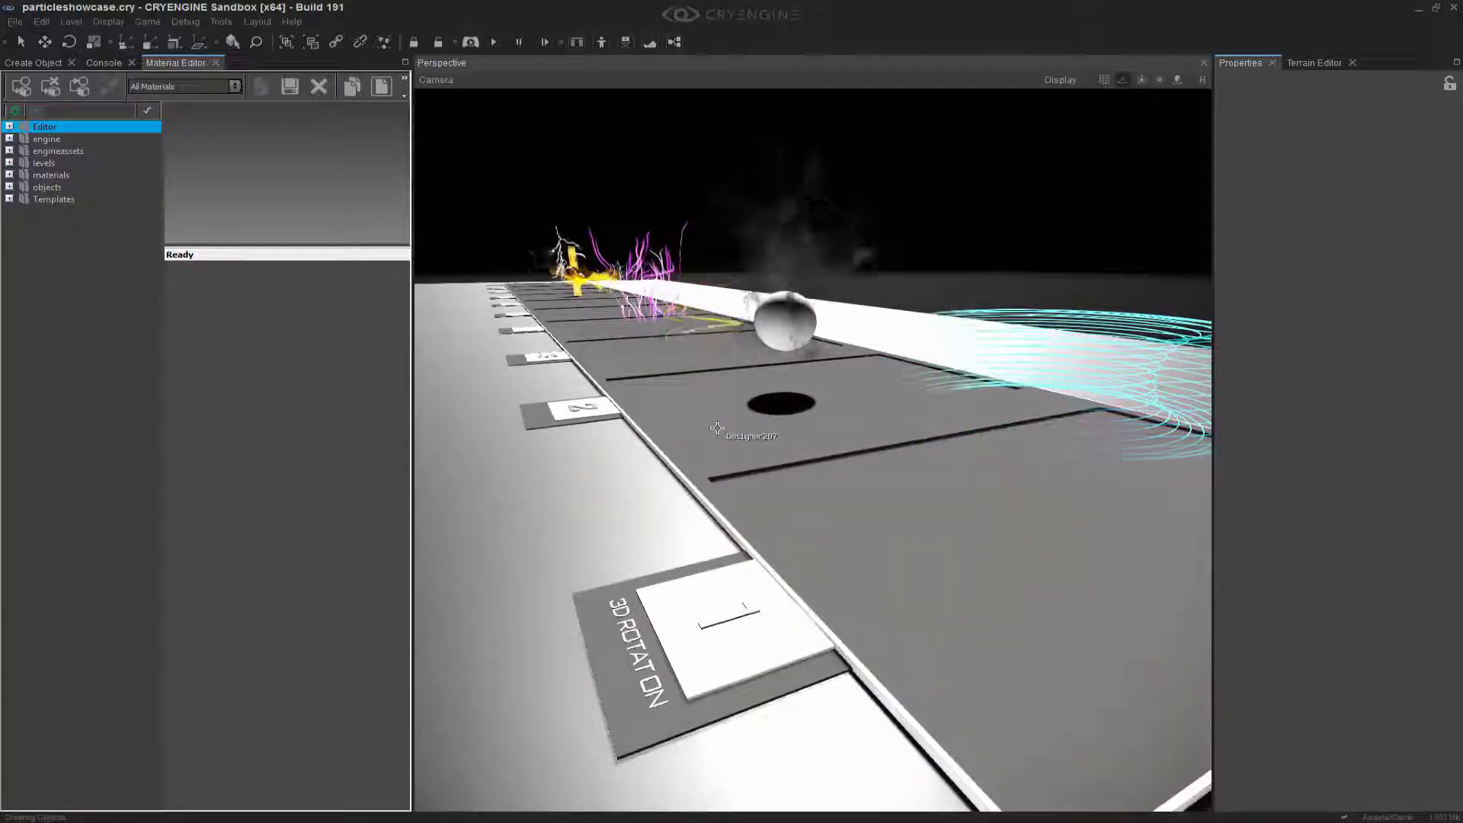
pyautogui.click(221, 23)
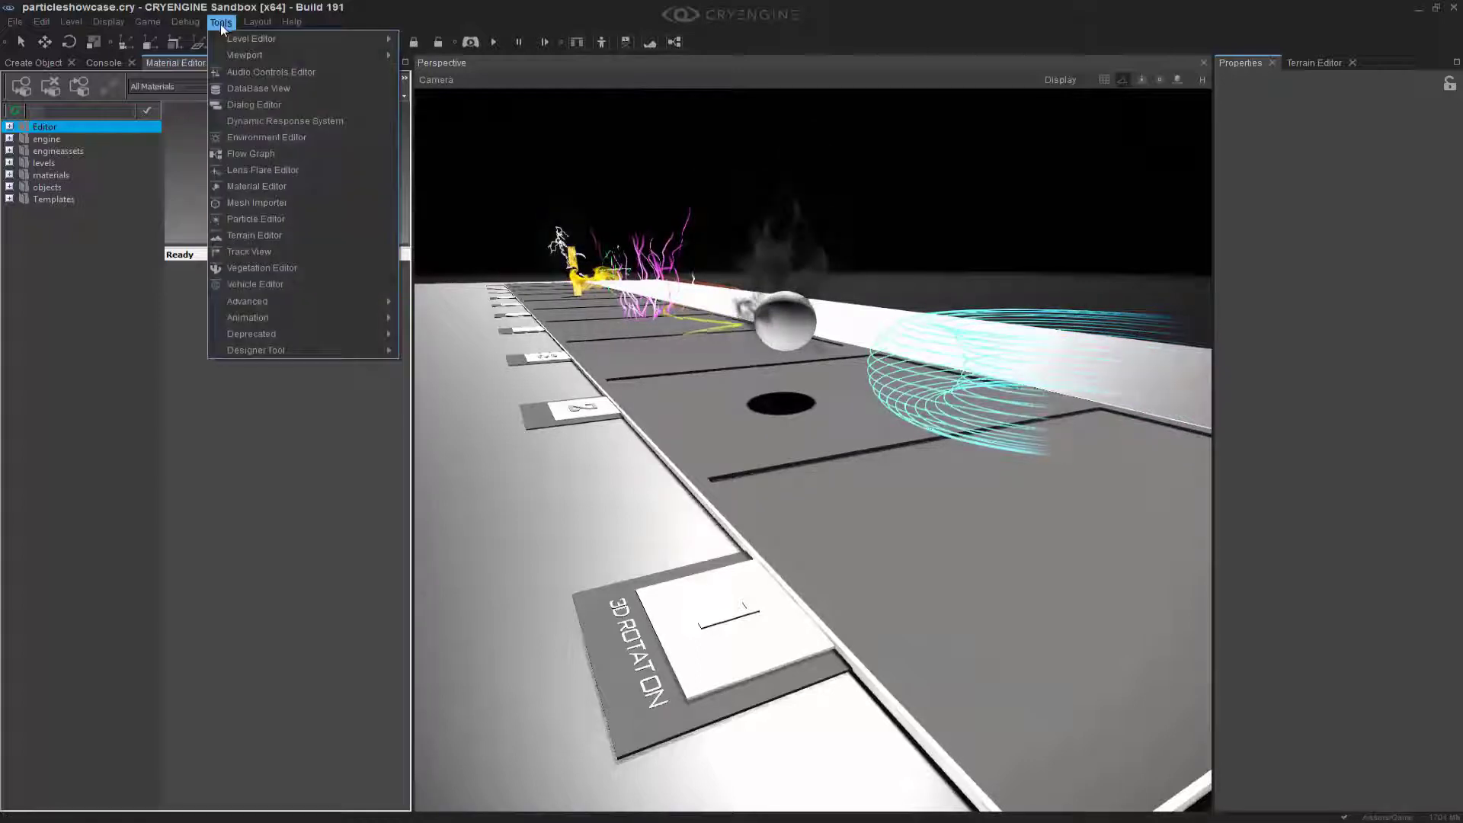
# - Open the Particle Editor, make it taller, and load 3d_rotation.pfx from the Particles library
pyautogui.click(258, 220)
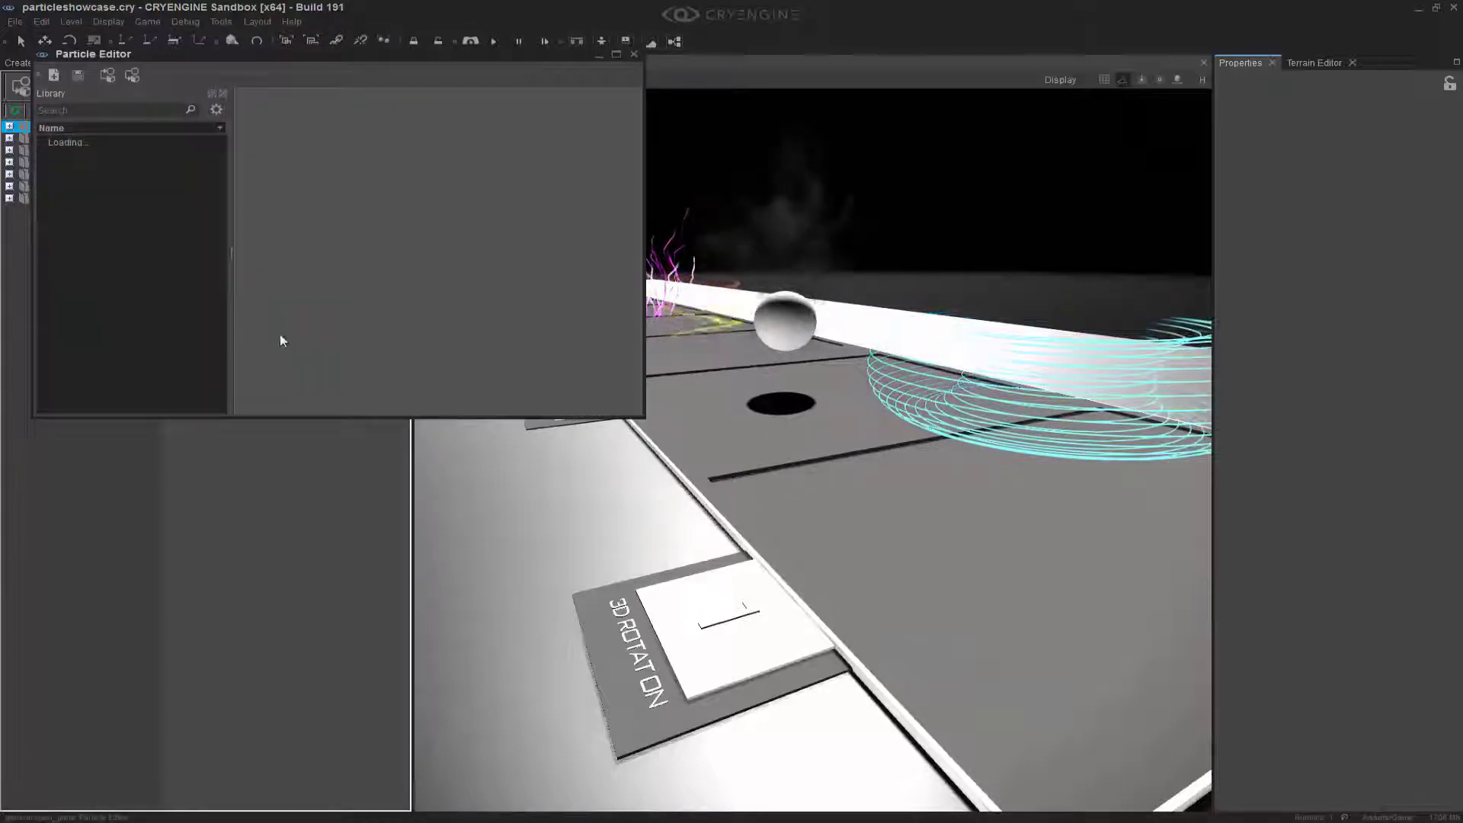
pyautogui.moveTo(291, 417); pyautogui.dragTo(297, 573)
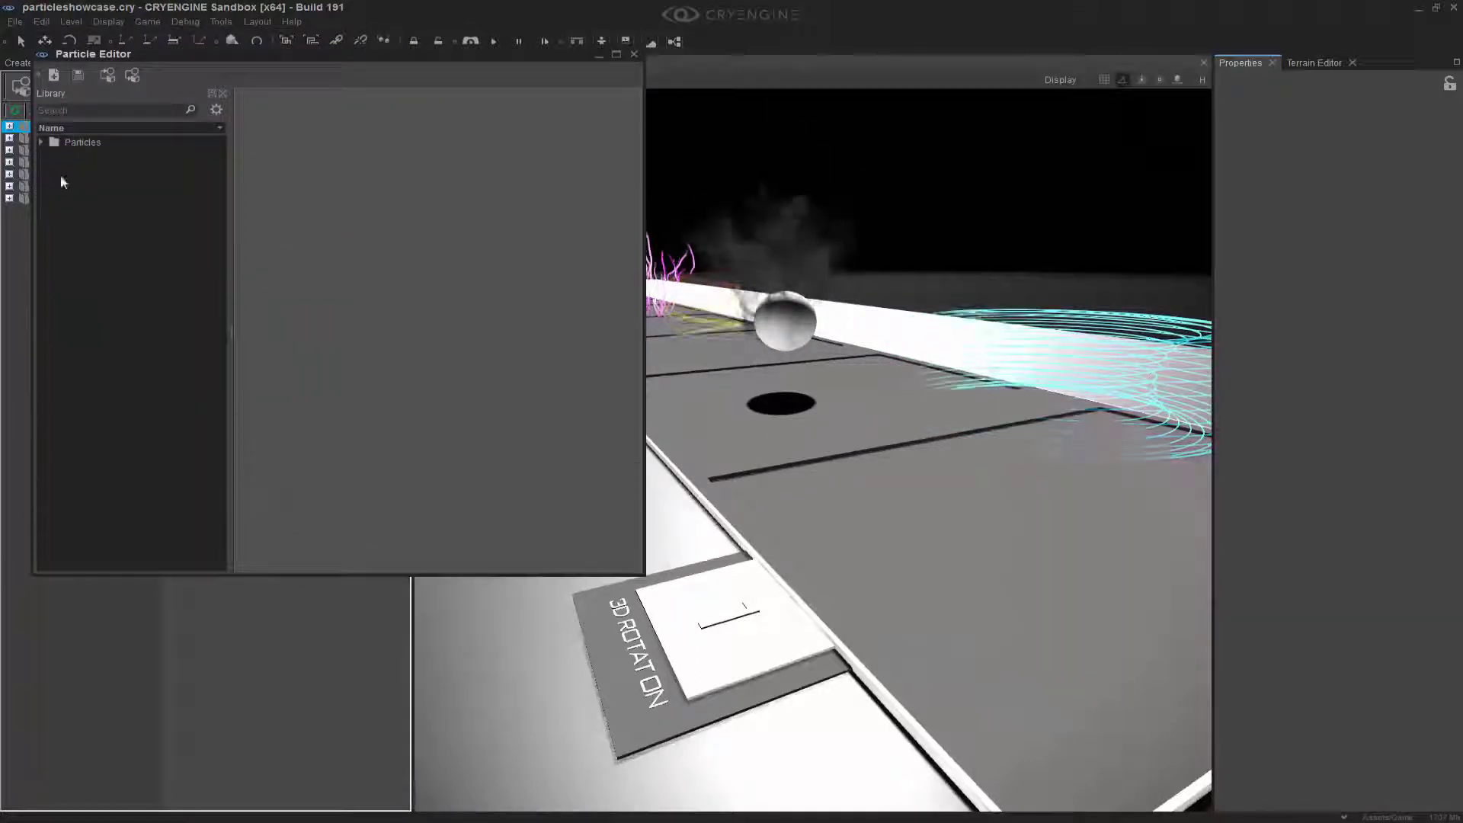
pyautogui.click(42, 142)
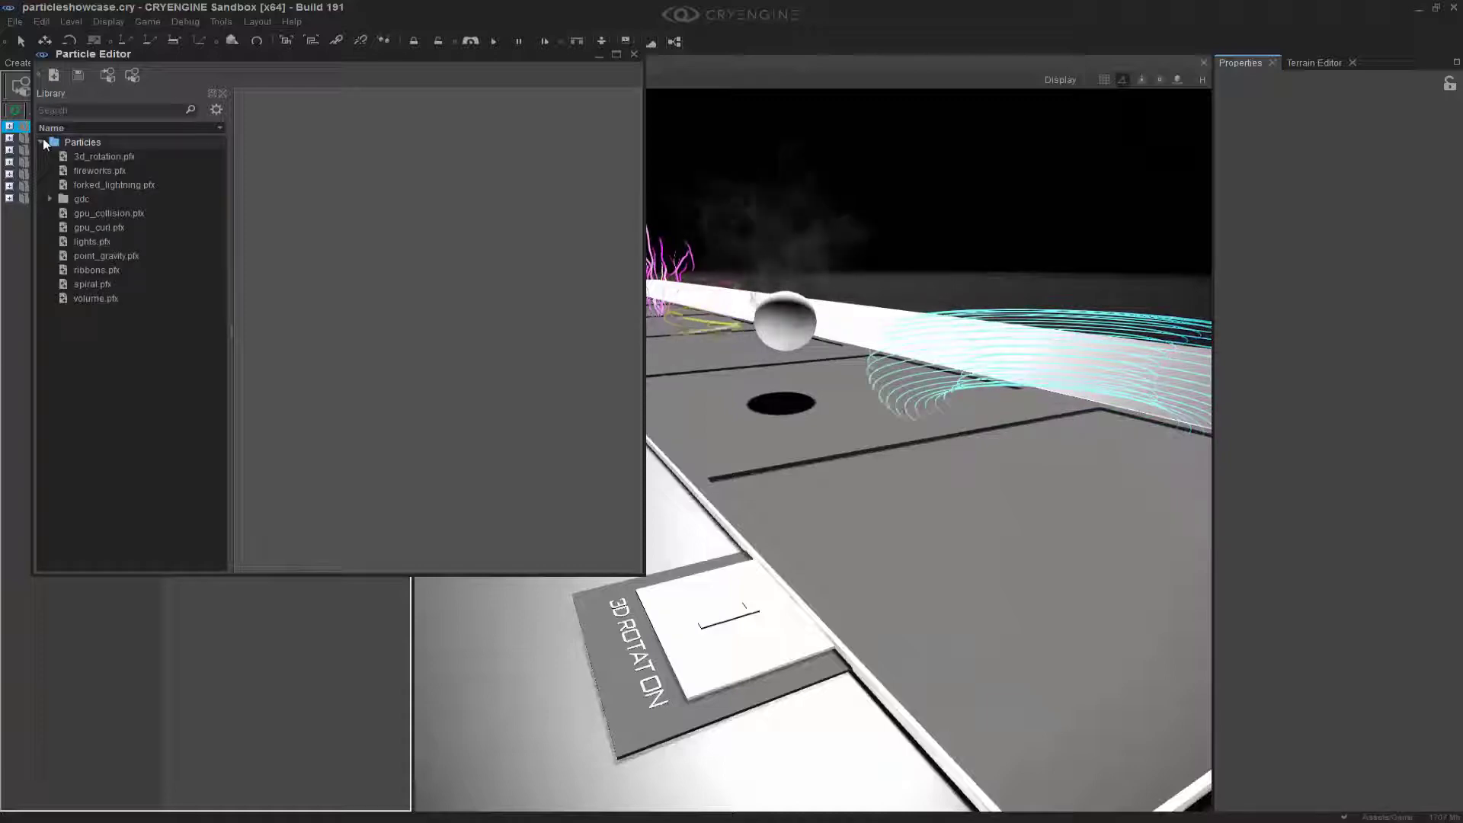
pyautogui.doubleClick(102, 157)
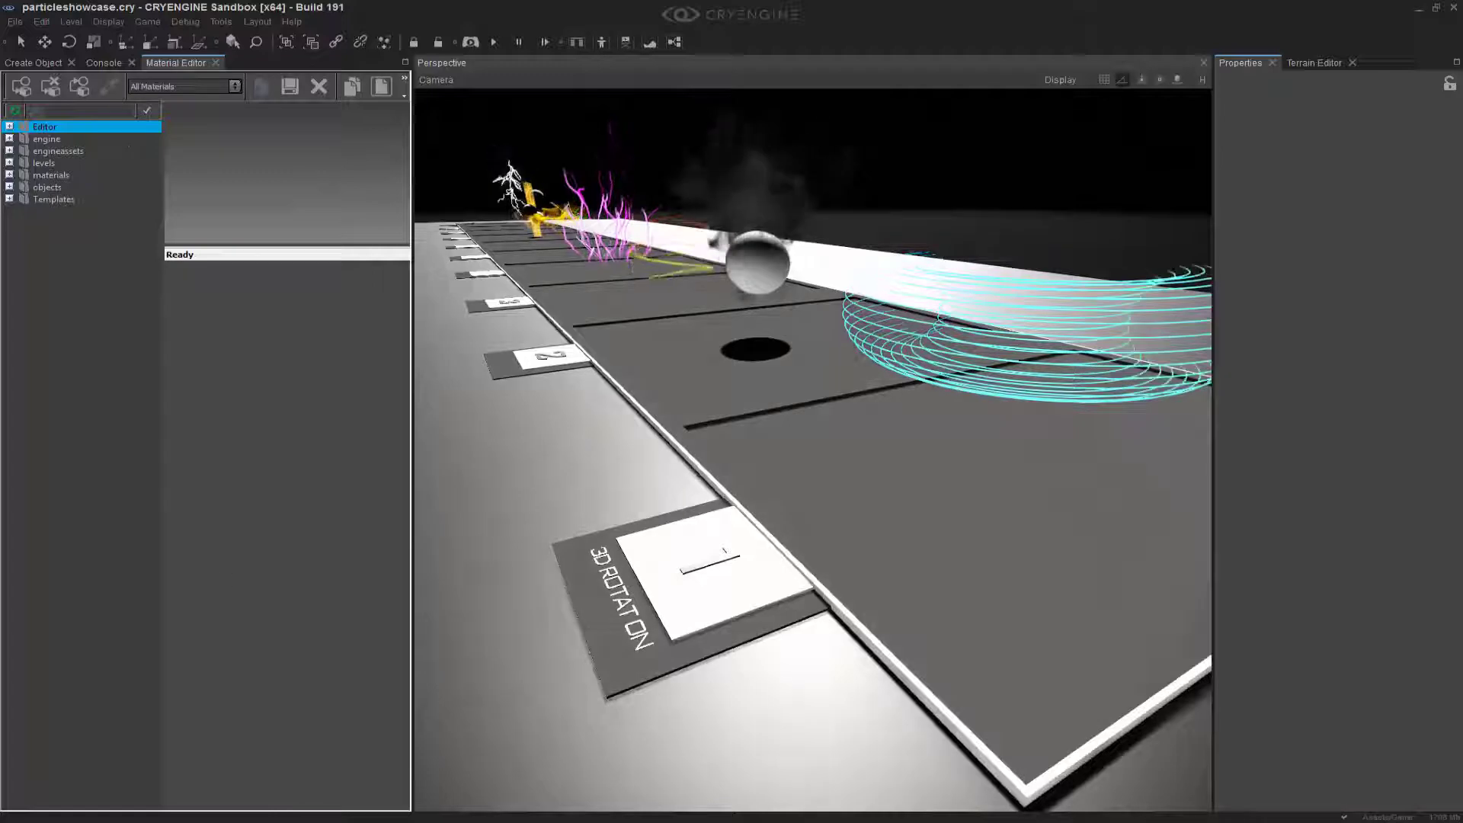
pyautogui.click(247, 772)
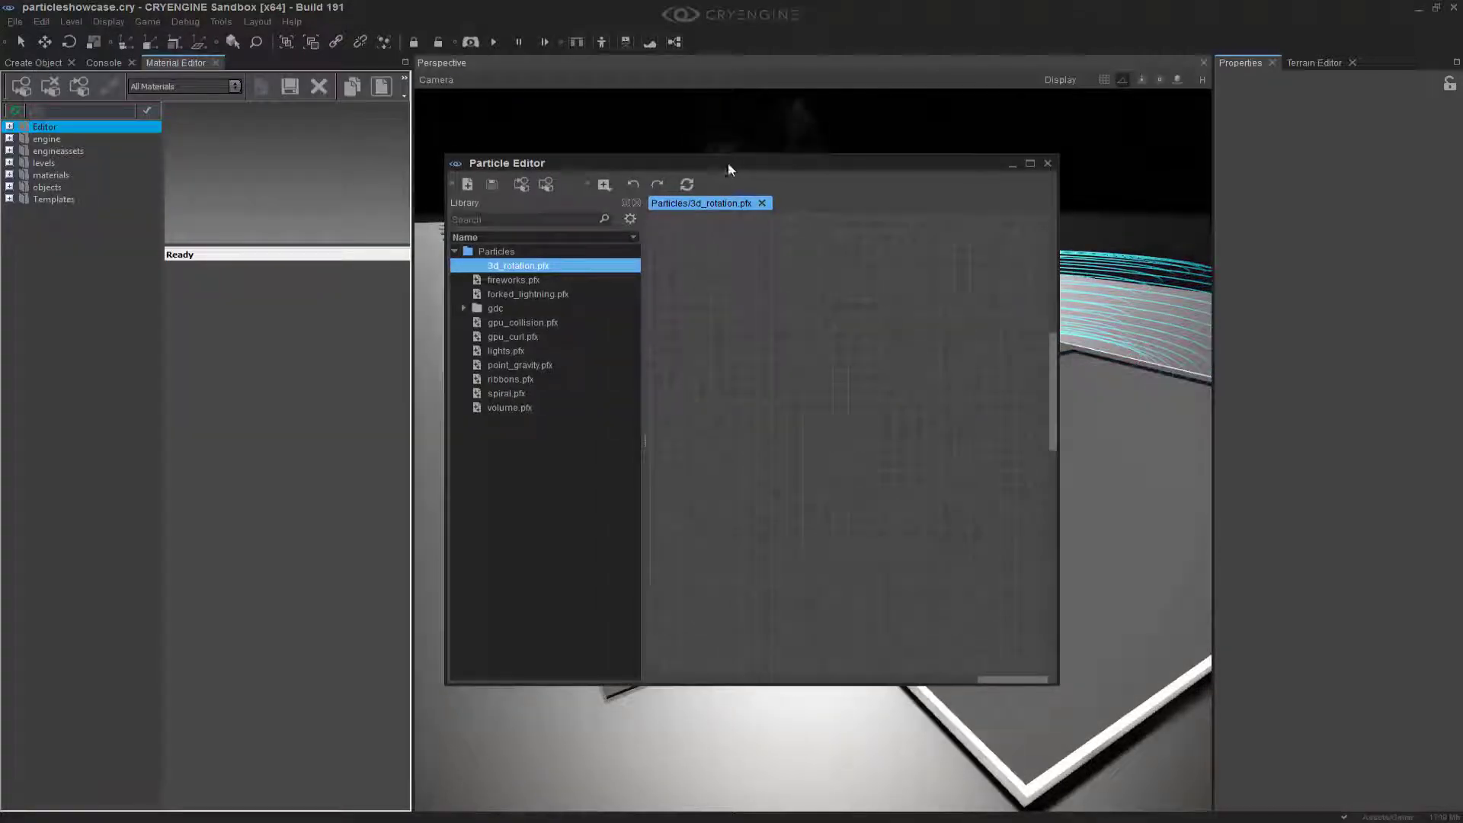
# - Dock the Particle Editor in the left panel, widen it, and frame the node graph
pyautogui.moveTo(728, 162); pyautogui.dragTo(203, 428)
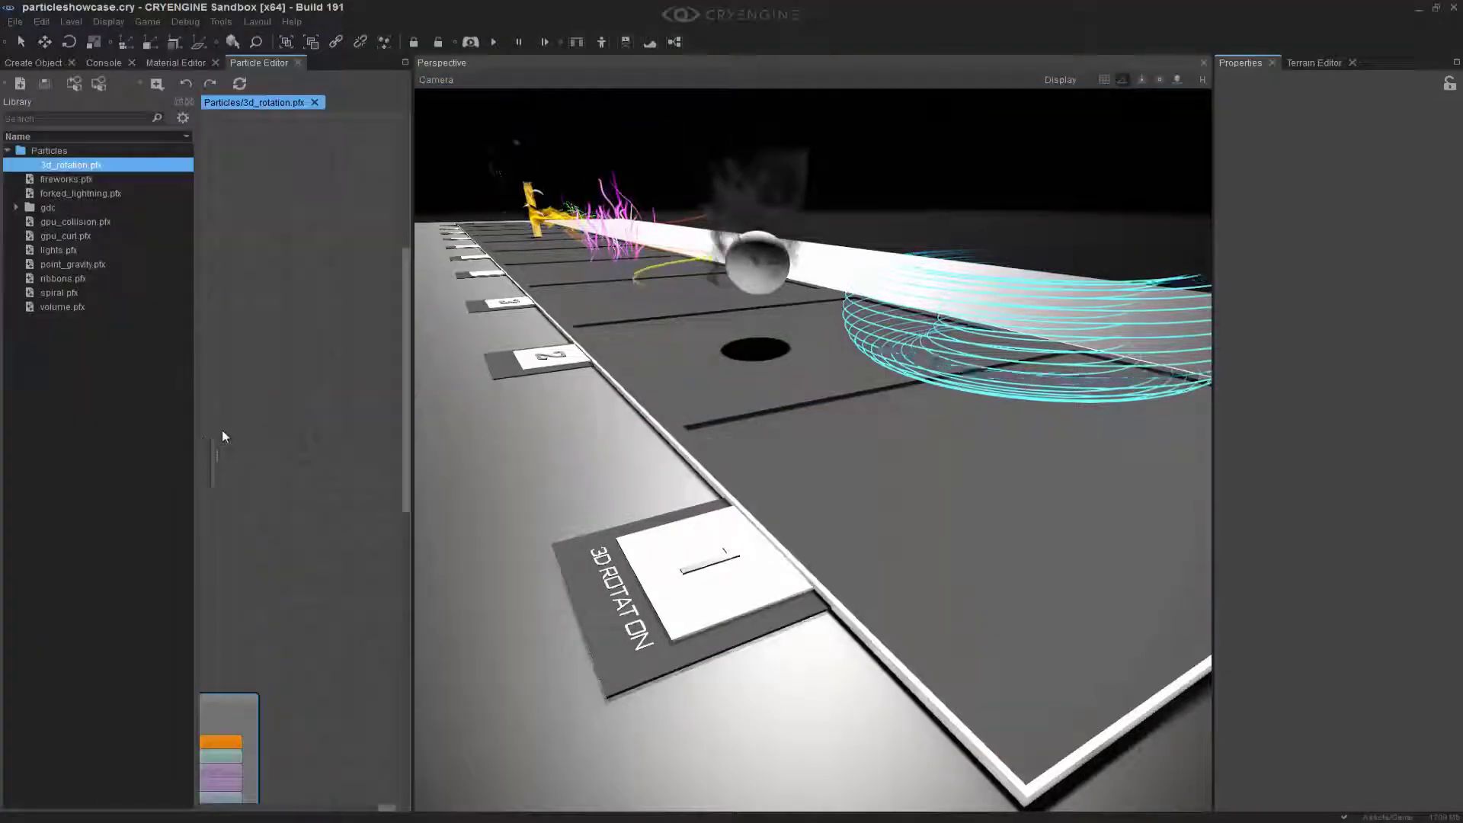
pyautogui.moveTo(417, 413); pyautogui.dragTo(600, 427)
pyautogui.moveTo(335, 595); pyautogui.dragTo(506, 404, button='middle')
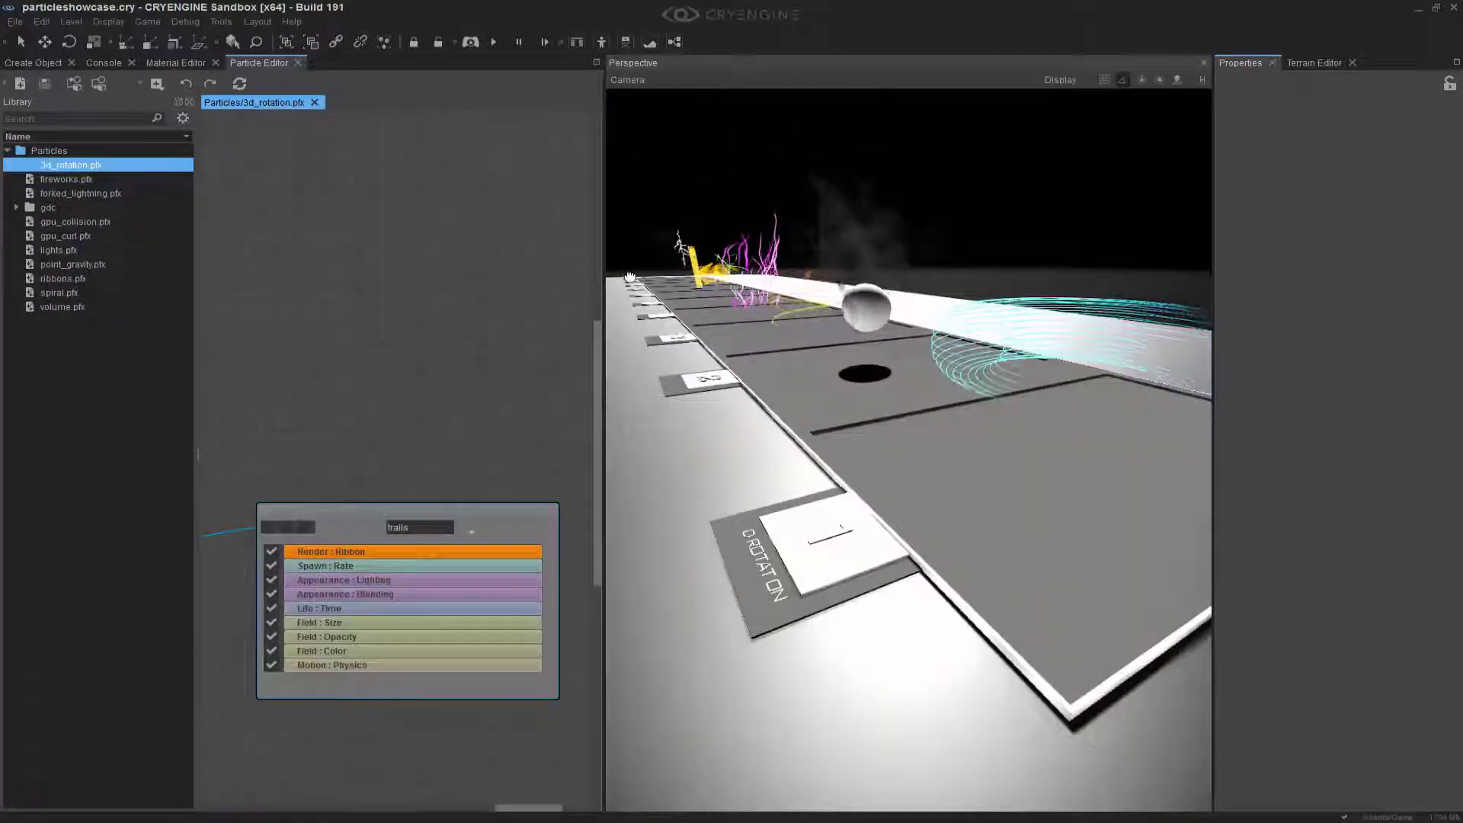
pyautogui.moveTo(307, 496); pyautogui.dragTo(473, 343, button='middle')
pyautogui.scroll(-5, 473, 344)
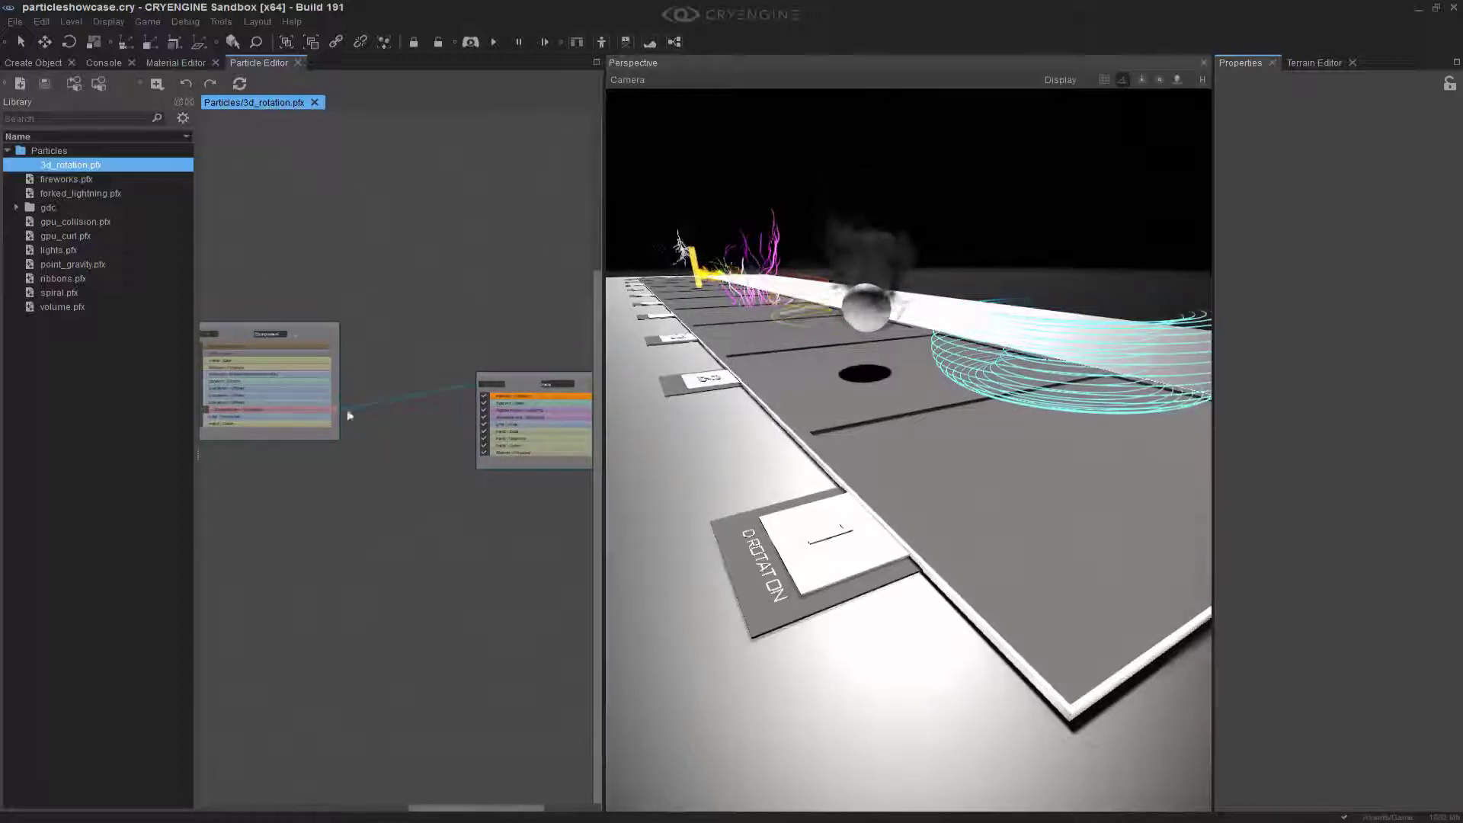
pyautogui.scroll(-2, 358, 438)
# - Drag the 3d_rotation effect's three component nodes into a side-by-side row
pyautogui.moveTo(430, 458); pyautogui.dragTo(476, 504, button='middle')
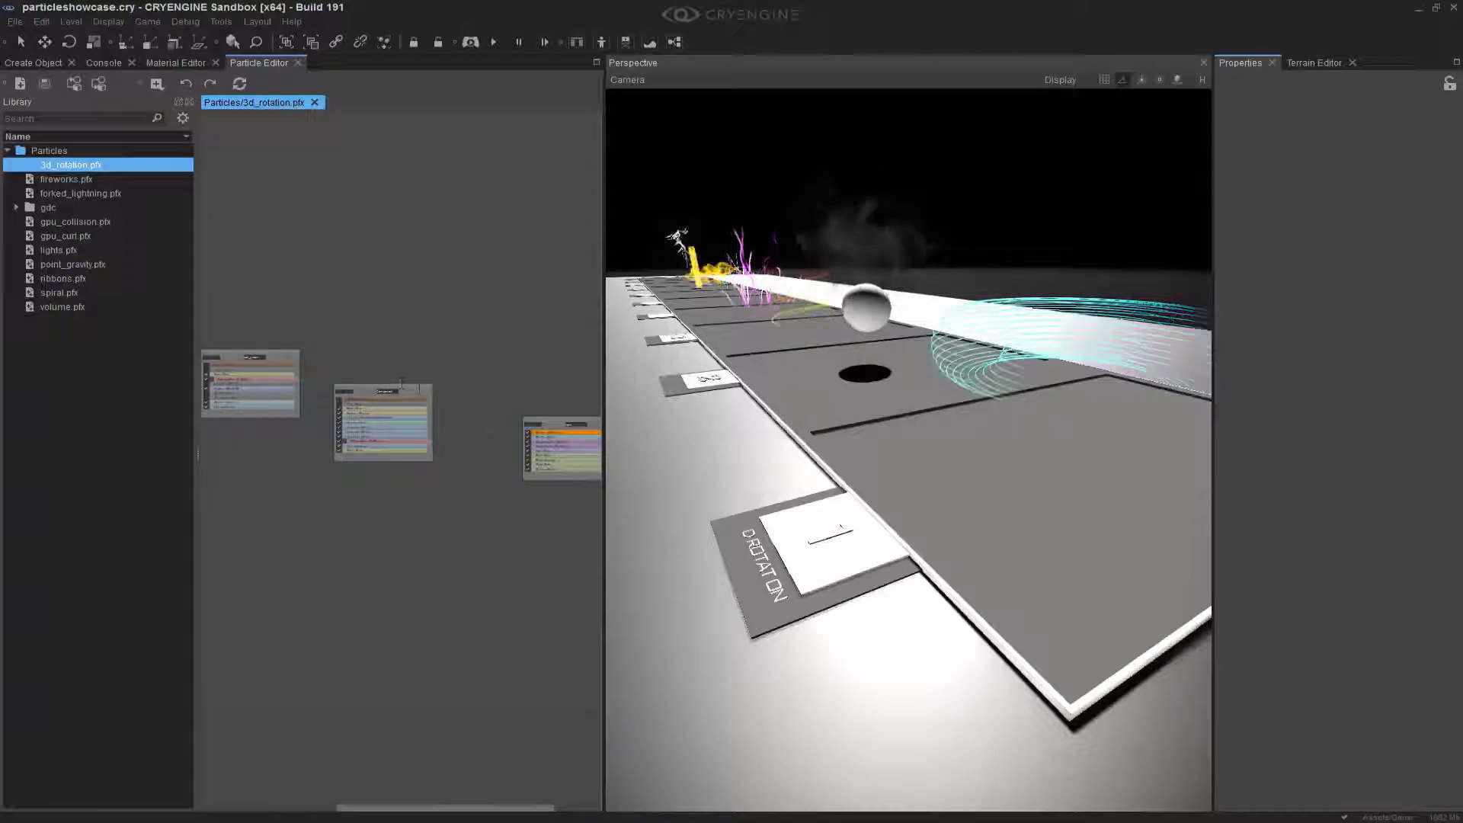
pyautogui.moveTo(410, 384); pyautogui.dragTo(386, 352)
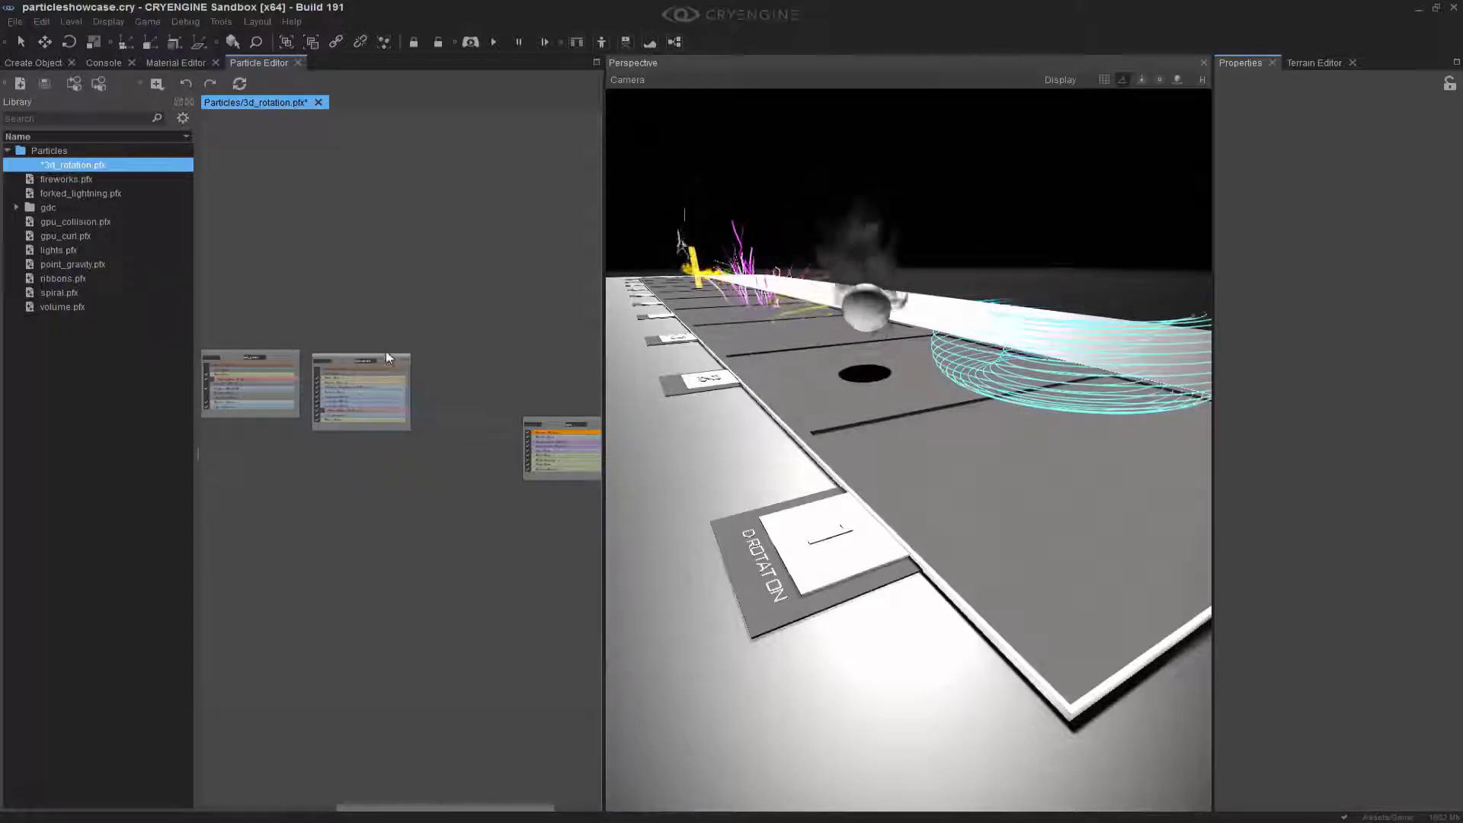
pyautogui.moveTo(551, 418); pyautogui.dragTo(446, 355)
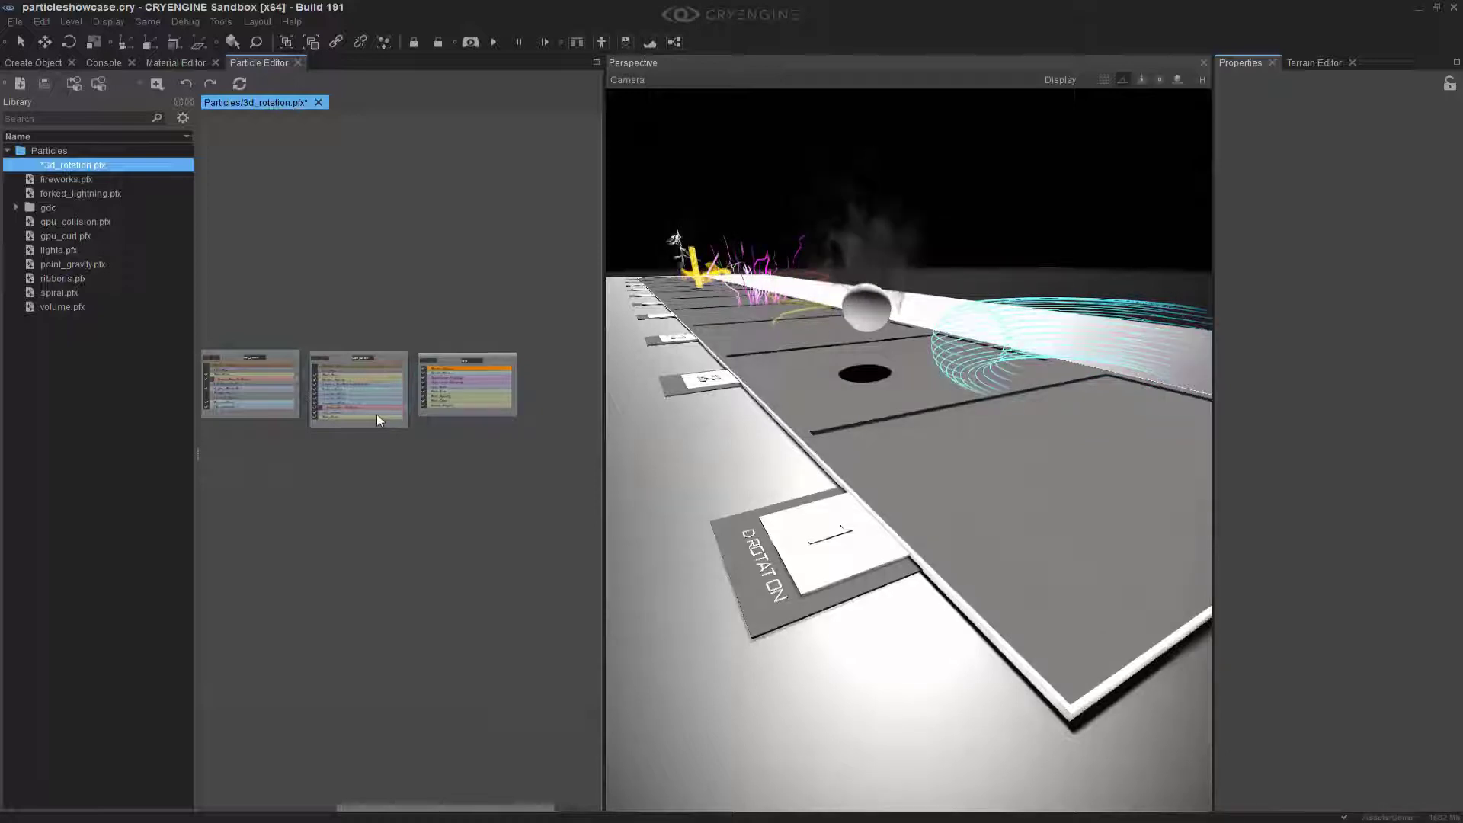
pyautogui.scroll(3, 376, 414)
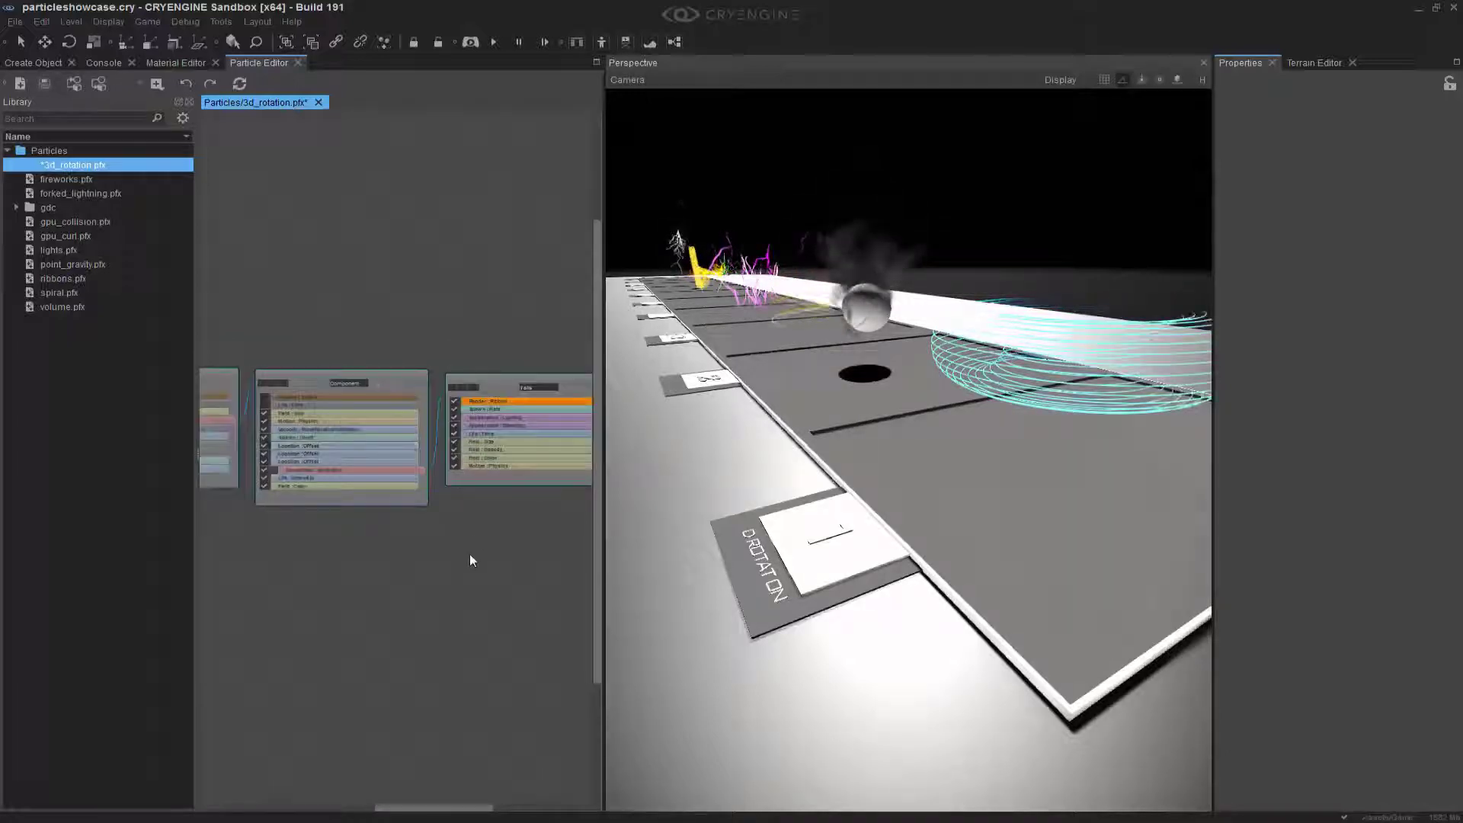